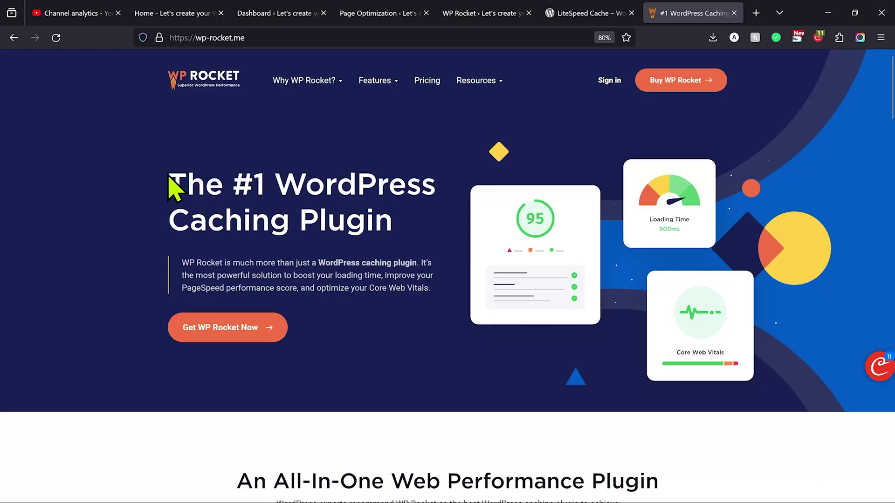
drag(169, 177, 404, 235)
click(403, 234)
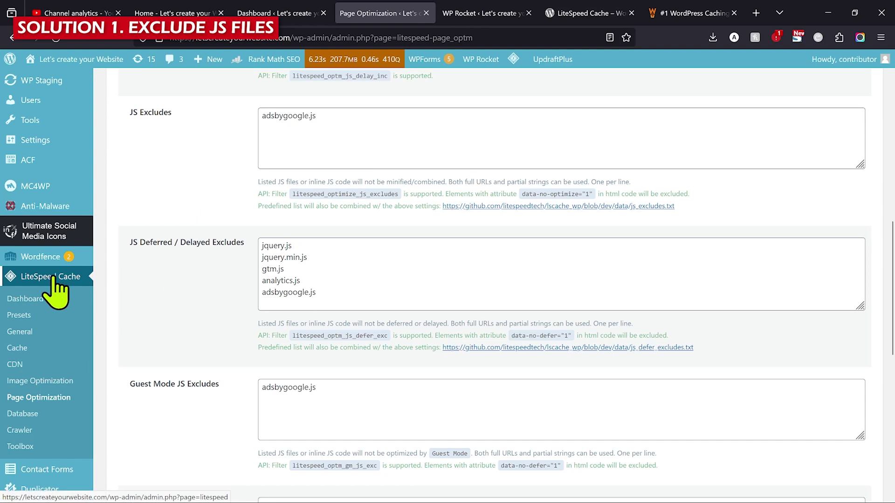
- Review the JS Excludes, JS Deferred / Delayed Excludes and Guest Mode JS Excludes fields in LiteSpeed Cache's Tuning settings
scroll(180, 356, up, 5)
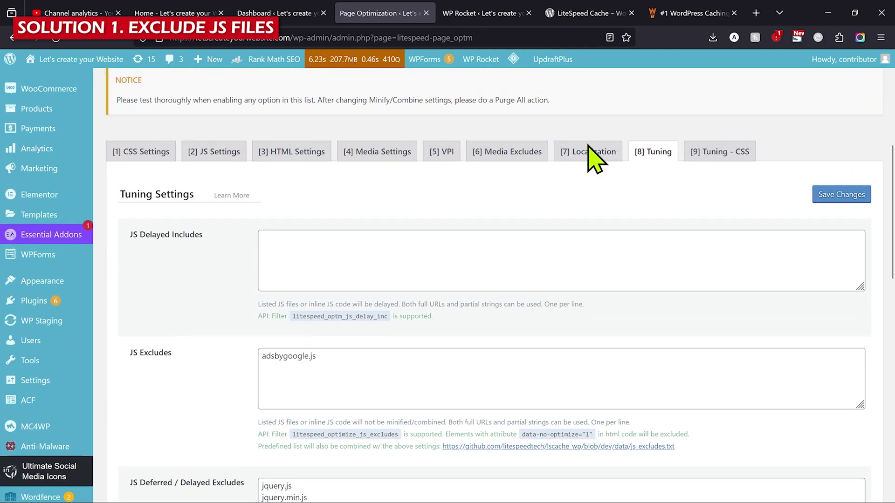
click(660, 157)
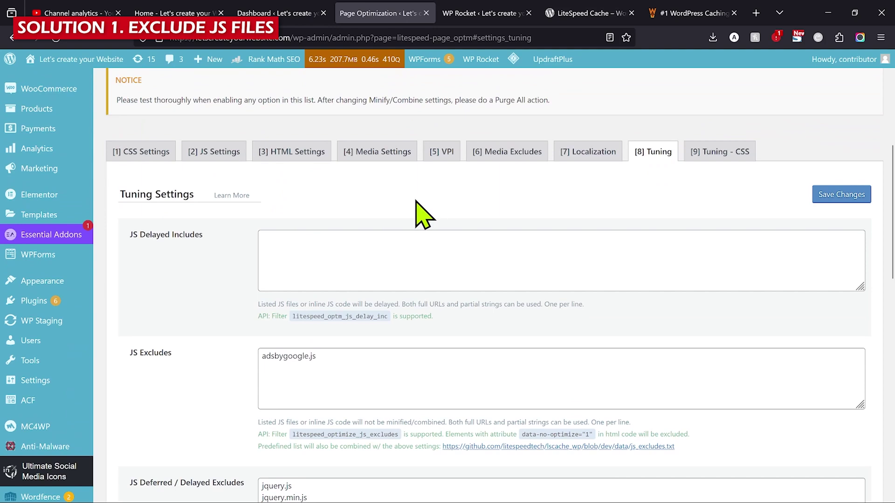
scroll(413, 197, down, 4)
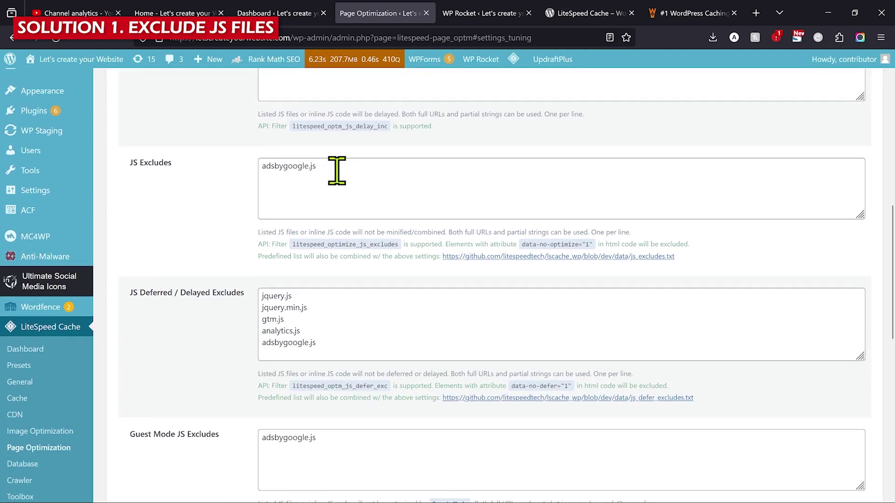
scroll(337, 171, down, 1)
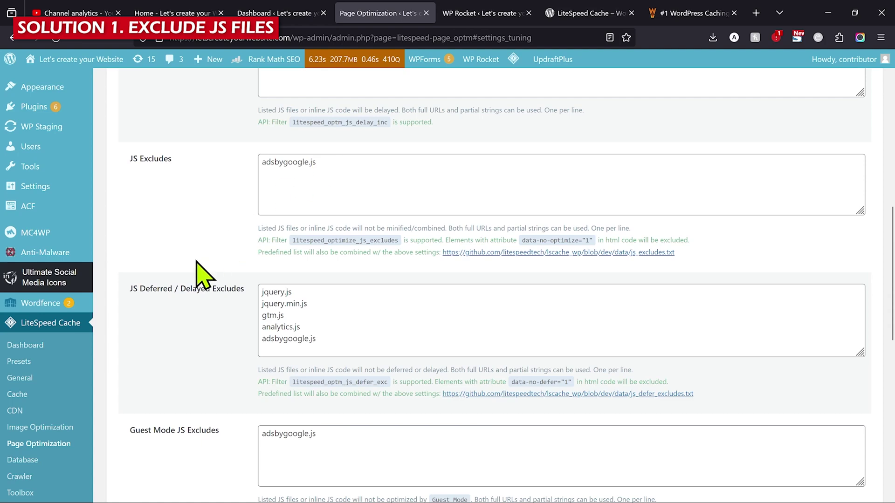
scroll(201, 275, down, 2)
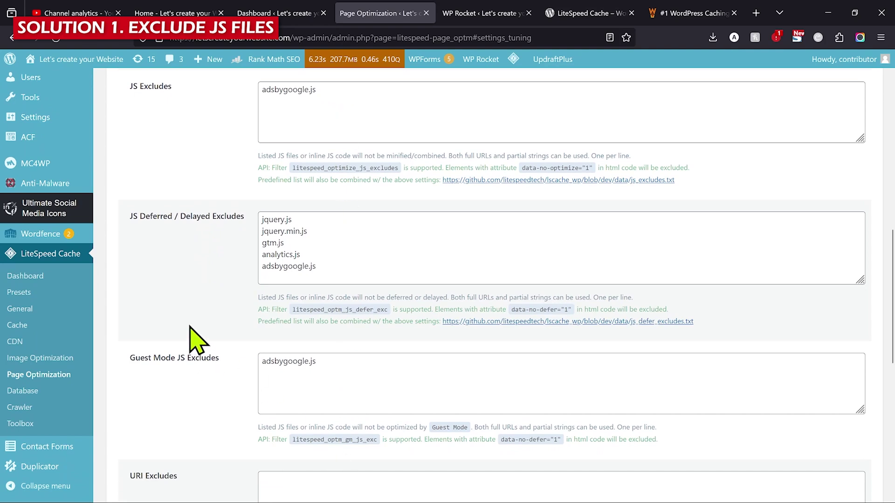
- Examine the Excluded JavaScript Files field under Load JavaScript deferred in WP Rocket's file optimization settings
click(498, 14)
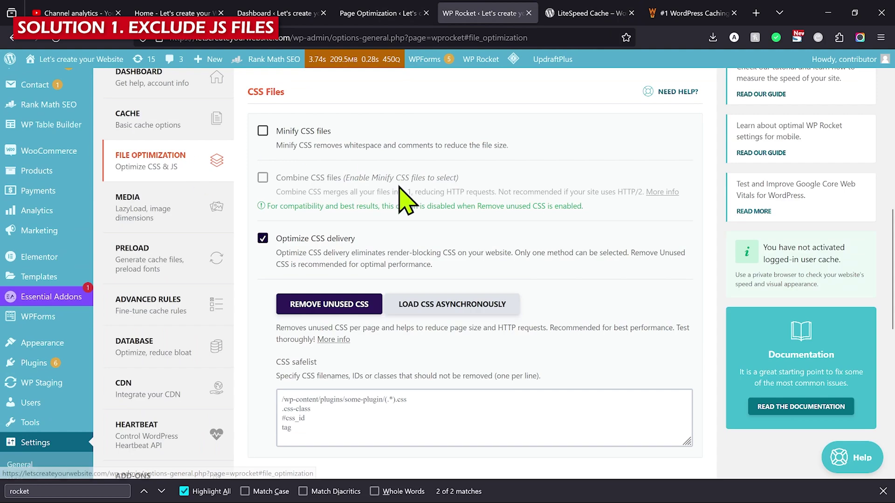
scroll(402, 198, down, 10)
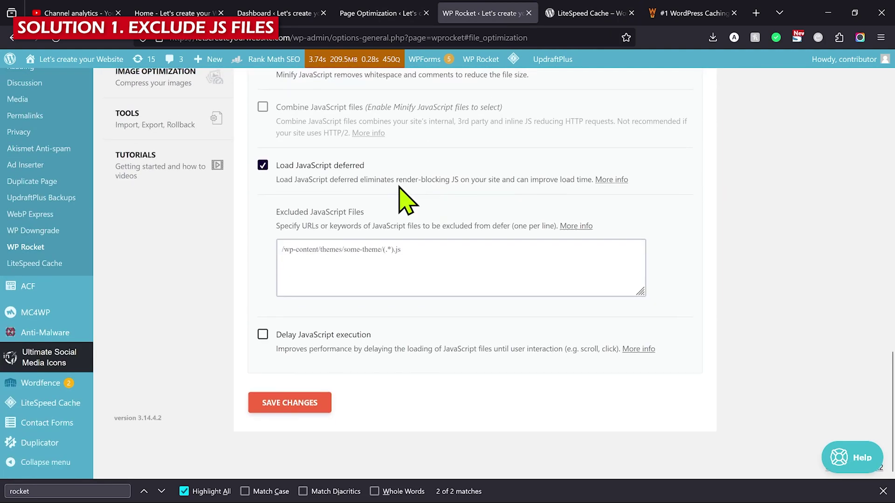
click(428, 264)
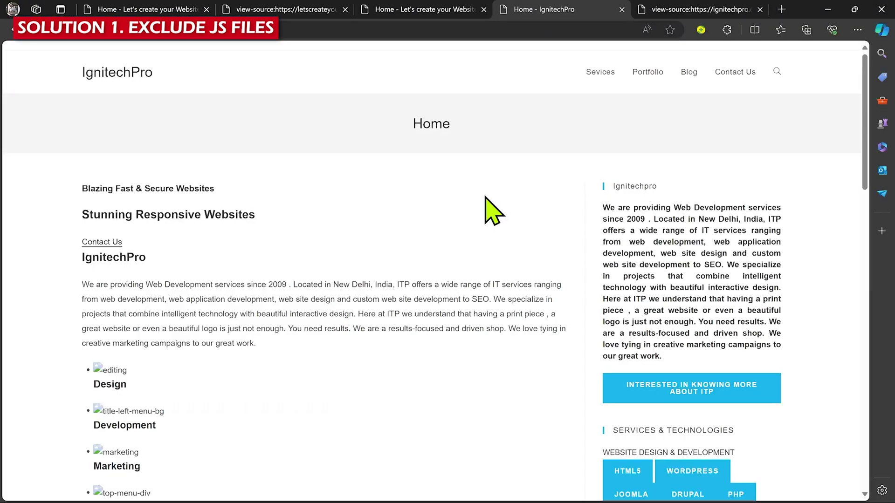
- Open the page source of the IgnitechPro home page
right_click(485, 195)
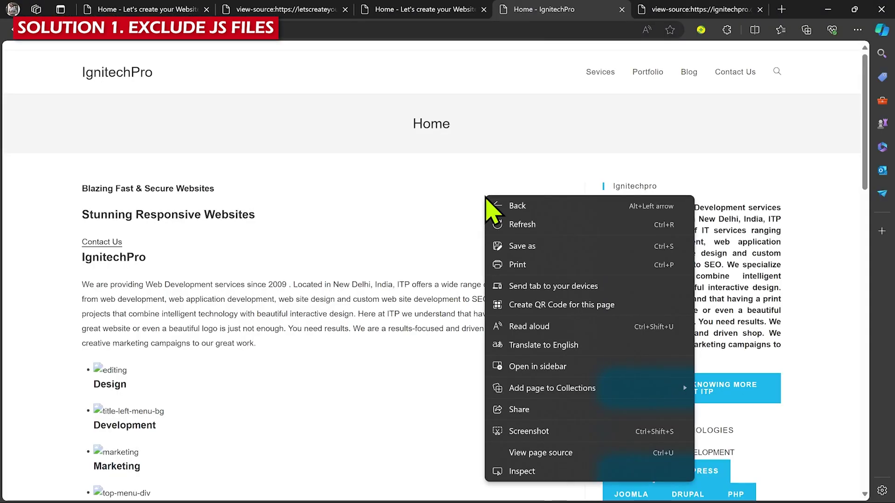
right_click(386, 217)
click(452, 474)
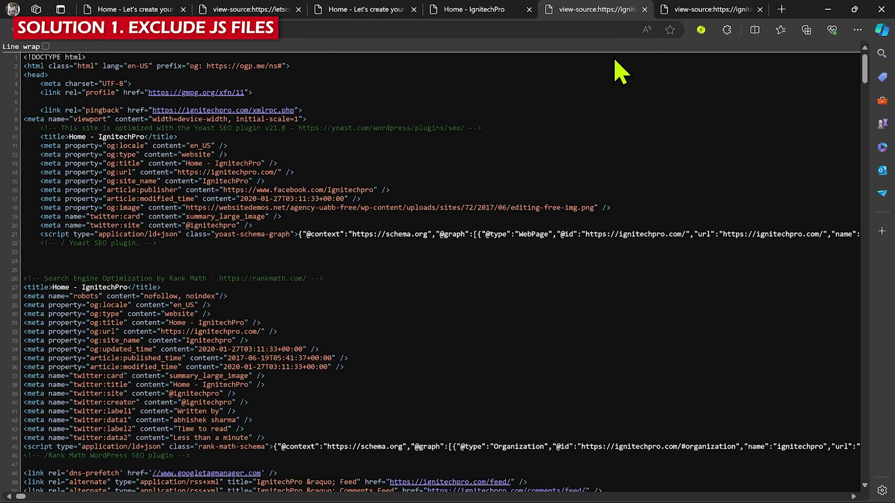
scroll(336, 332, down, 1)
scroll(337, 331, down, 1)
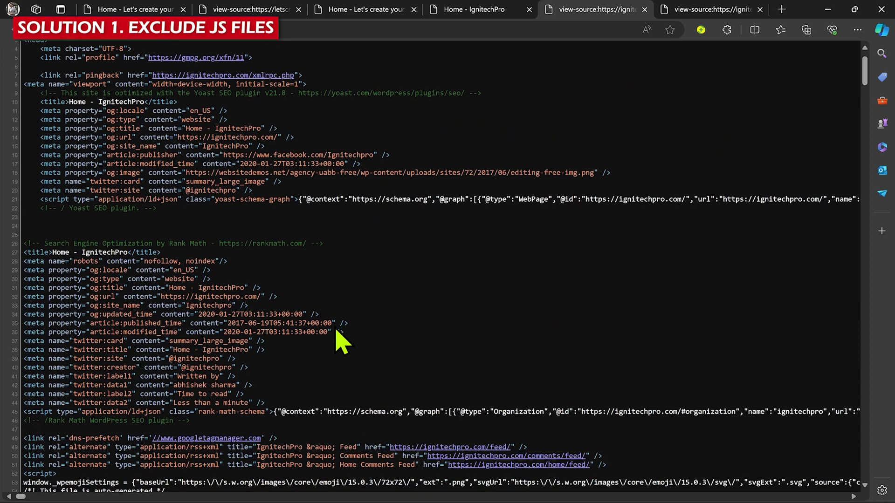
- Search the page source for .js and examine the plugin and theme script files in the footer section
key(ctrl+f)
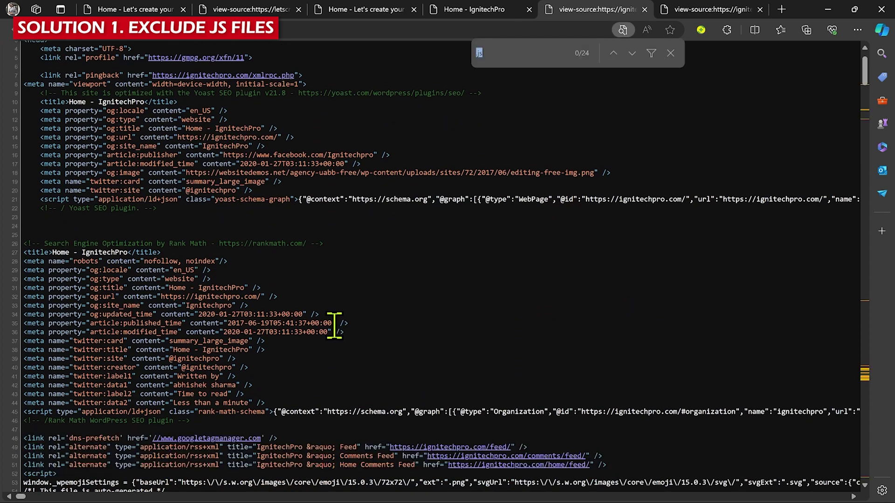
key(Return)
key(Return)
key(Return)
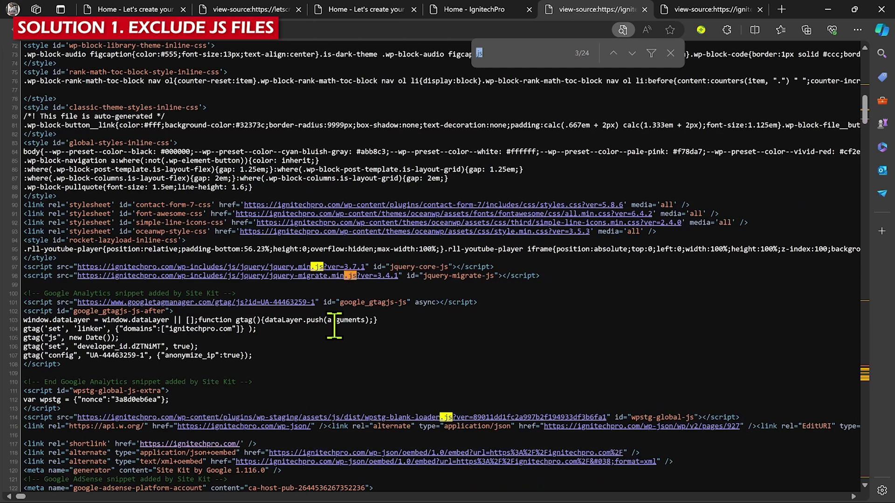
key(Return)
key(Return)
key(Return)
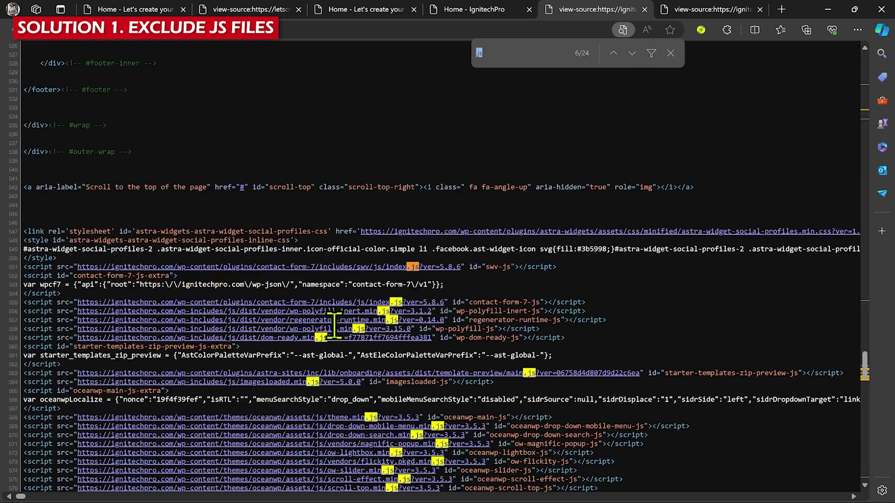
scroll(334, 326, down, 4)
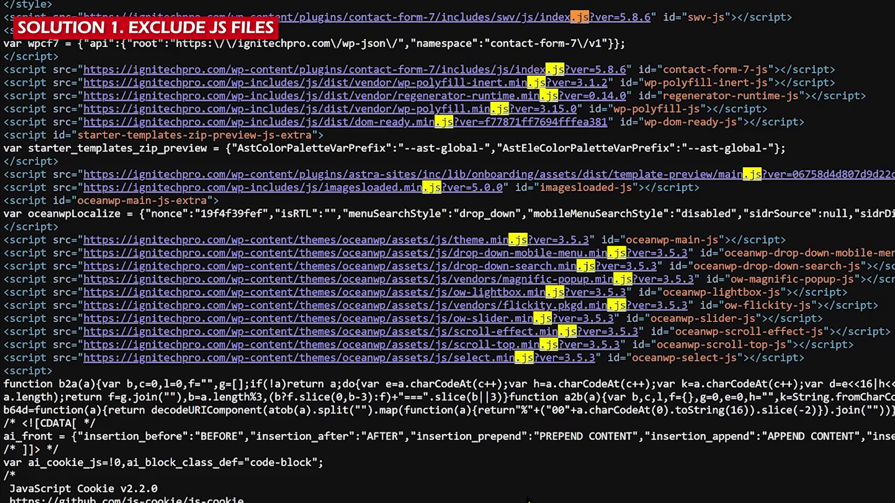
scroll(528, 500, down, 3)
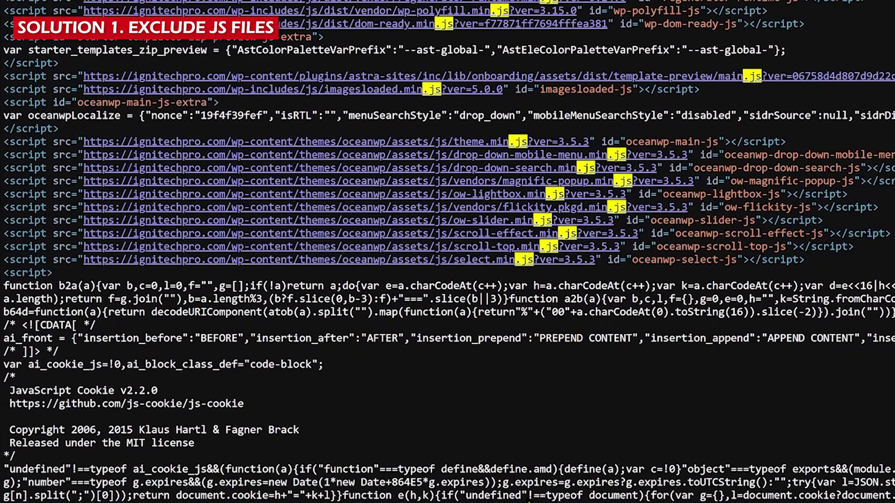
scroll(653, 373, up, 3)
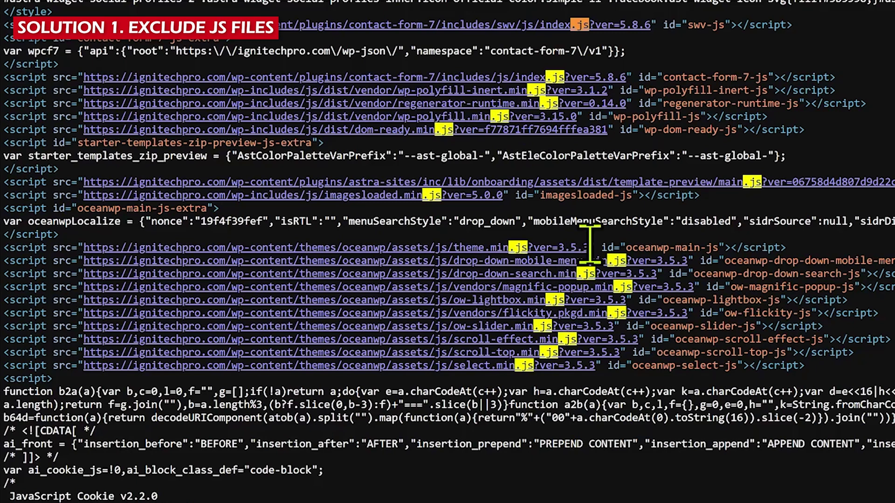
- Open Notepad and copy the contact-form-7-js script reference index.js?ver=5.8.6 from the page source into it
key(super)
text(note)
click(620, 194)
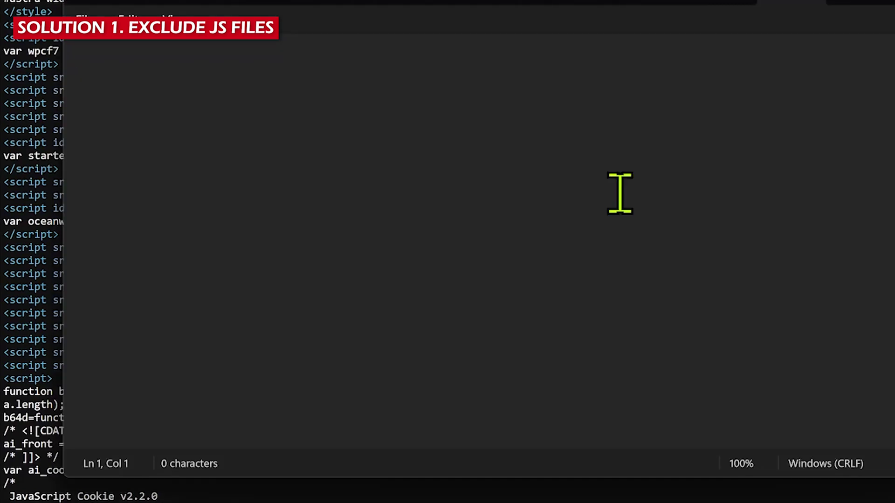
key(alt+Tab)
drag(632, 77, 515, 78)
key(ctrl+c)
key(alt+Tab)
key(ctrl+v)
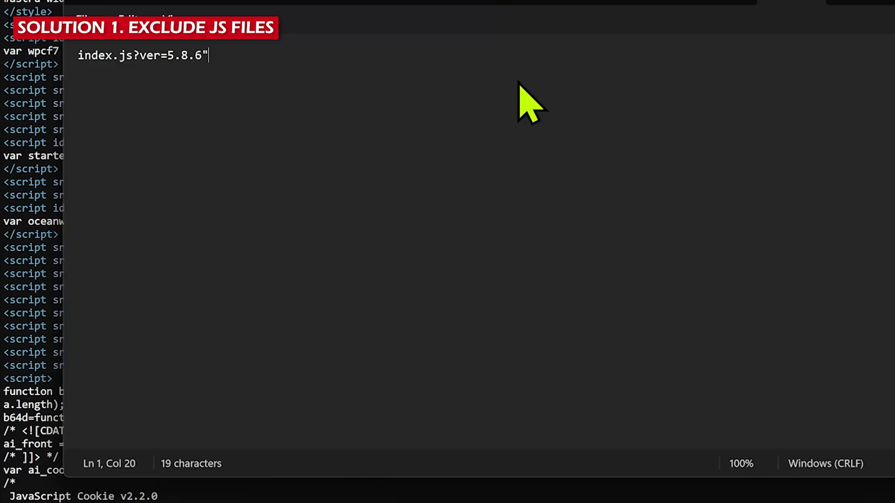
- Remove the version suffix and closing quote from the pasted reference, leaving only index.js
key(shift+Left)
key(shift+Left)
key(shift+Left)
key(shift+Left)
key(shift+Left)
key(shift+Left)
key(shift+Left)
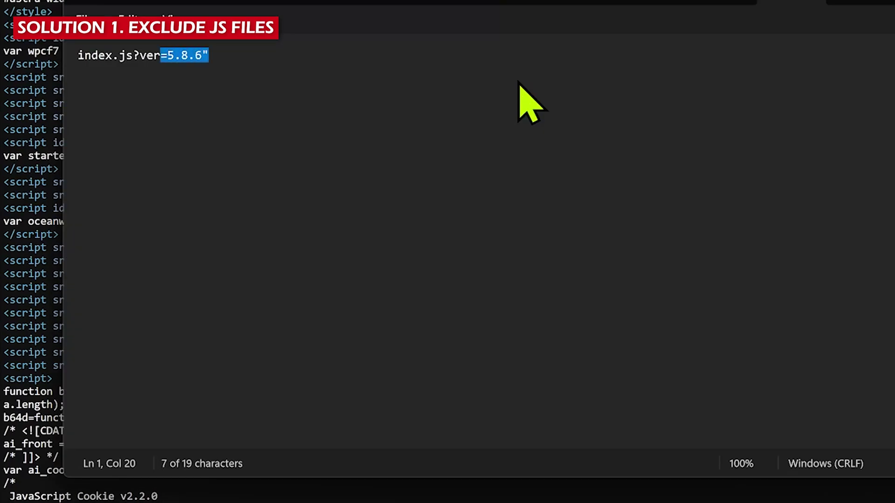
key(shift+Left)
key(shift+Left)
key(shift+Left)
key(shift+Left)
key(BackSpace)
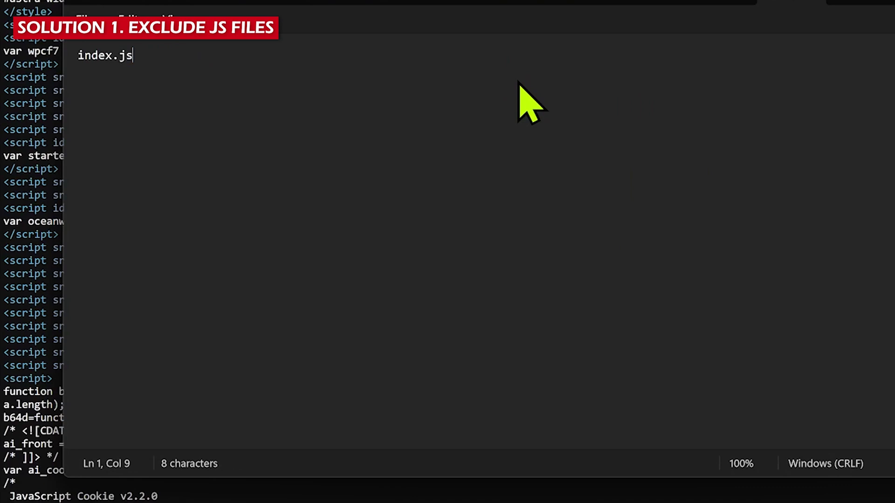
- Copy drop-down-mobile-menu.min.js?ver=3.5.3 from the OceanWP theme scripts in the page source onto the note's second line
key(alt+Tab)
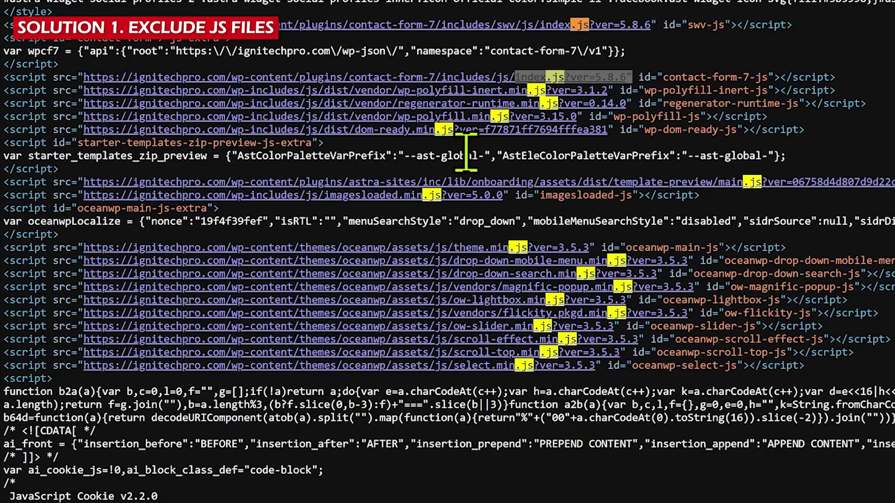
scroll(466, 152, down, 1)
scroll(466, 151, down, 1)
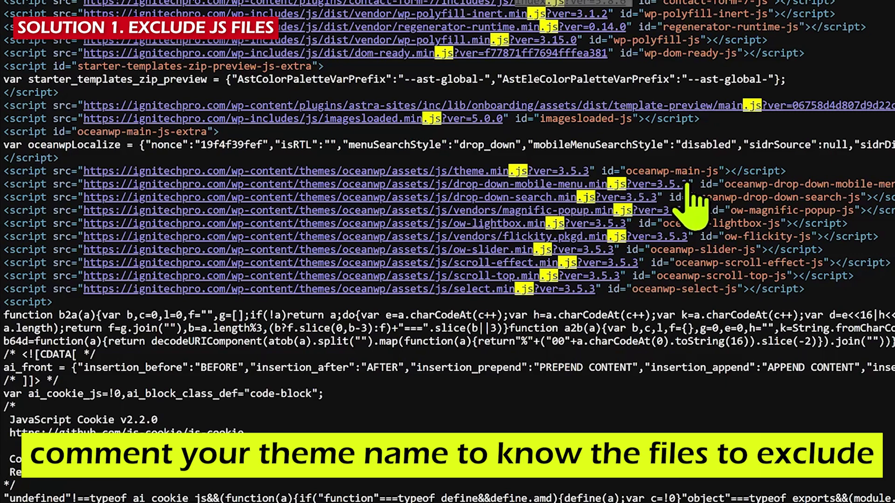
drag(687, 184, 457, 184)
right_click(456, 184)
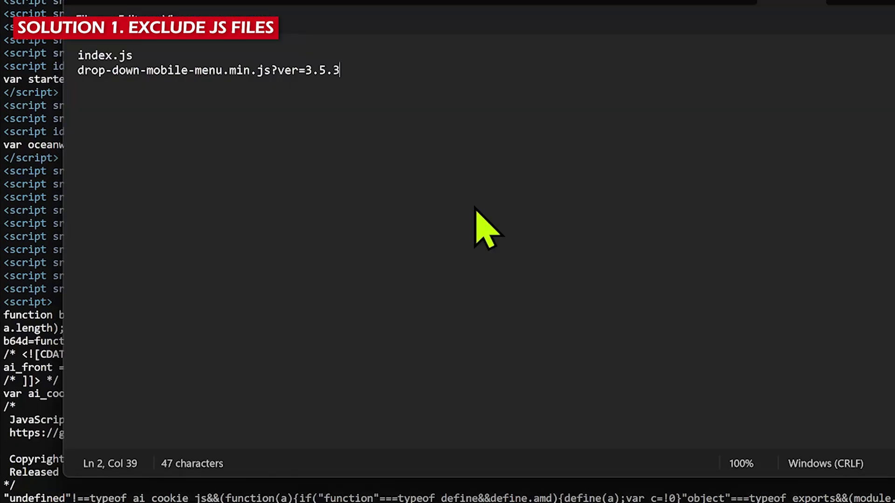
- Delete the version suffix from the second line, leaving drop-down-mobile-menu.min.js
key(BackSpace)
key(BackSpace)
key(BackSpace)
key(BackSpace)
key(BackSpace)
key(BackSpace)
key(BackSpace)
key(BackSpace)
key(BackSpace)
key(BackSpace)
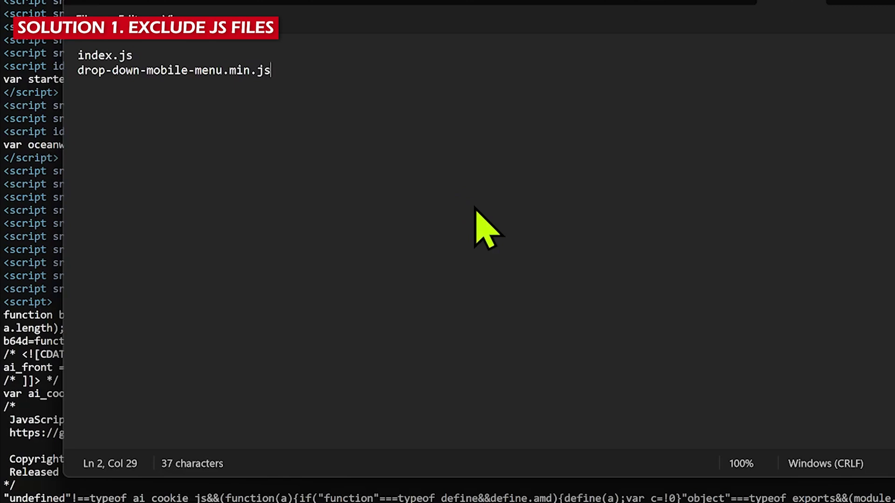
- Copy drop-down-search.min.js from the OceanWP scripts in the page source onto the note's third line, without its version suffix
key(alt+Tab)
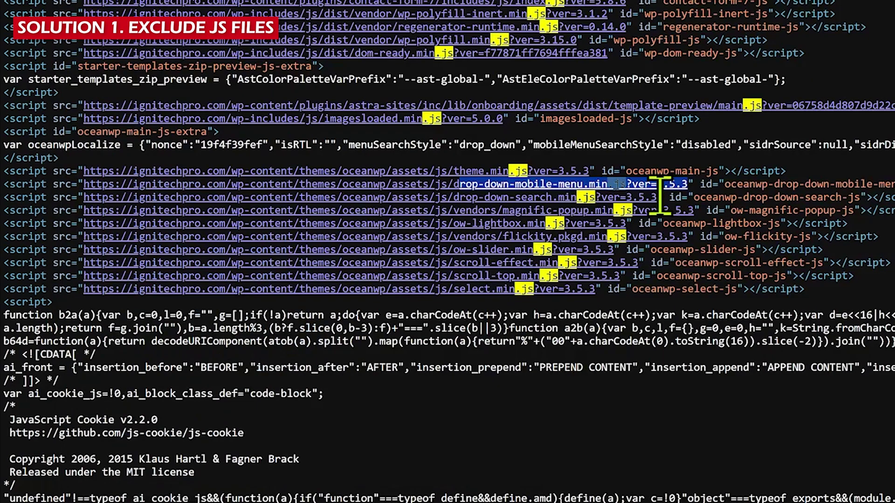
drag(661, 197, 461, 197)
key(alt+Tab)
key(Return)
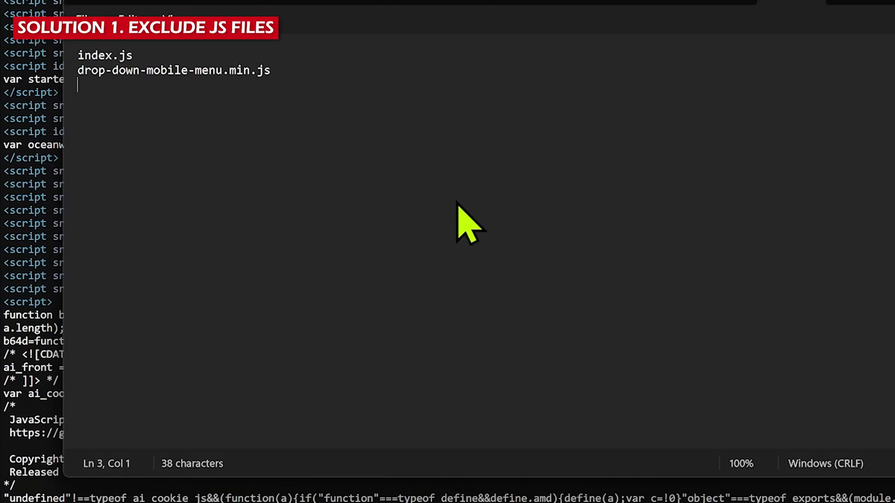
key(ctrl+v)
key(BackSpace)
key(BackSpace)
key(BackSpace)
key(BackSpace)
key(BackSpace)
key(BackSpace)
key(BackSpace)
key(BackSpace)
key(BackSpace)
key(BackSpace)
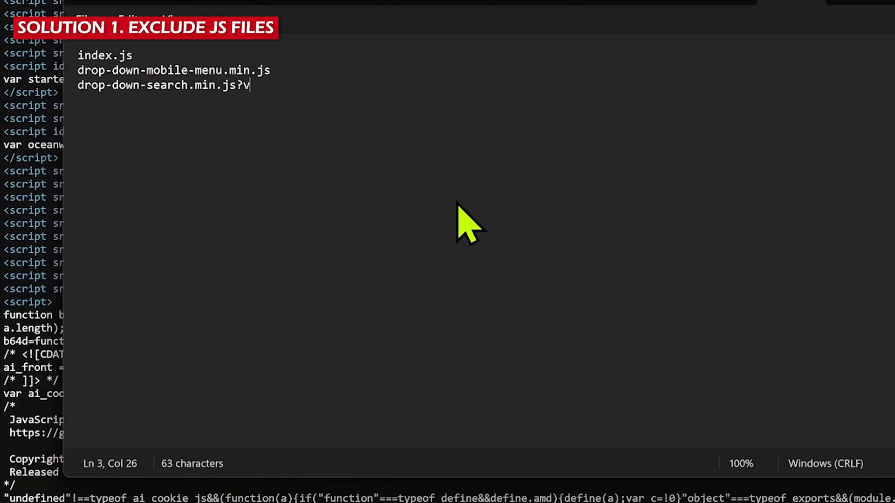
key(alt+Tab)
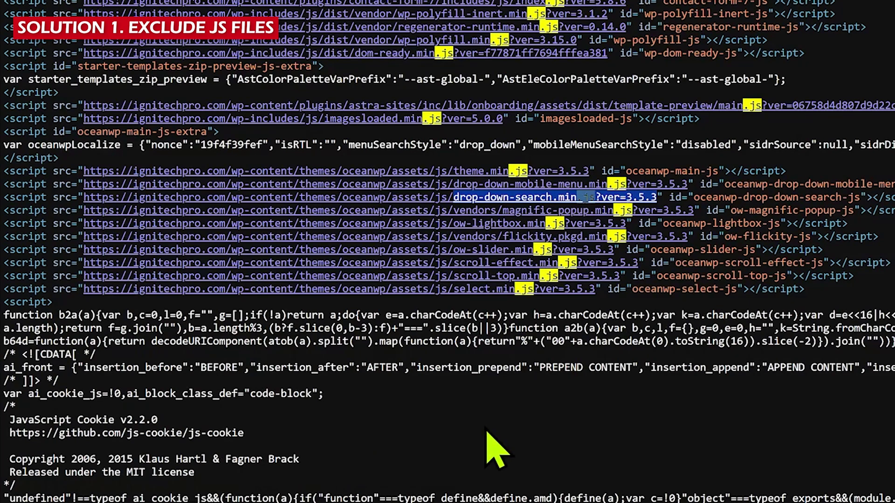
key(alt+Tab)
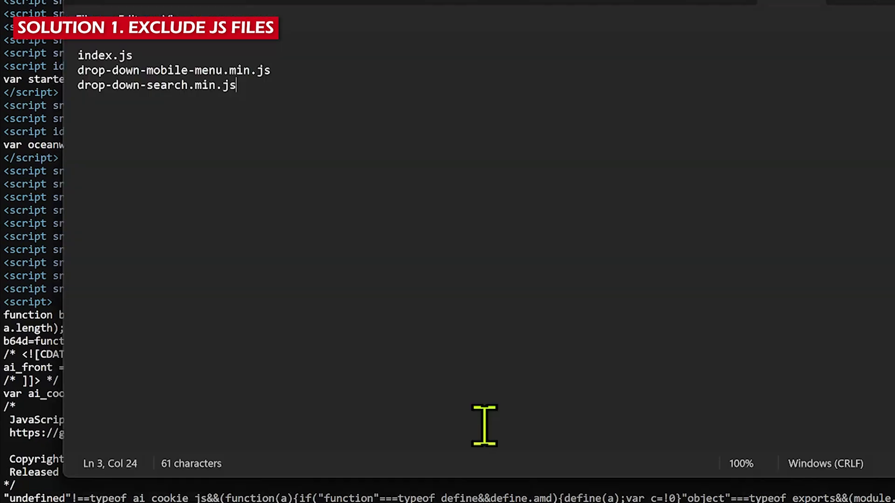
- Add jquery.js and jquery.min.js as separate lines at the end of the exclusion list
key(Return)
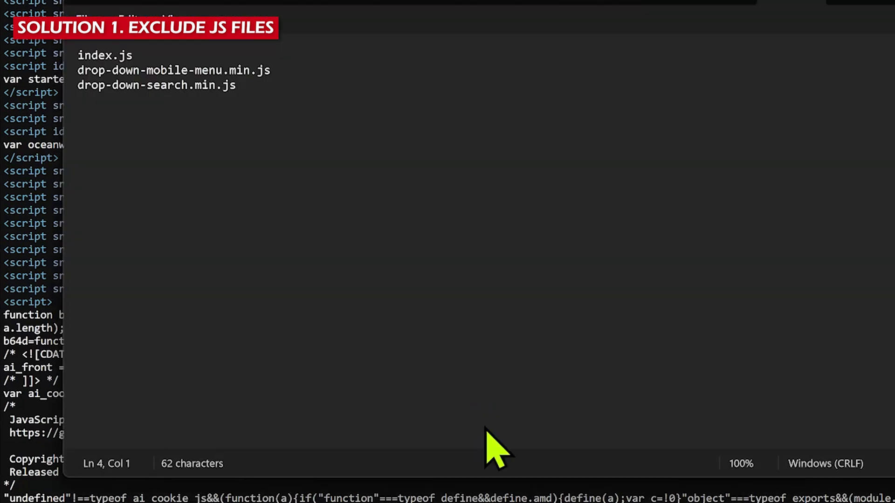
text(jquery.js)
key(Return)
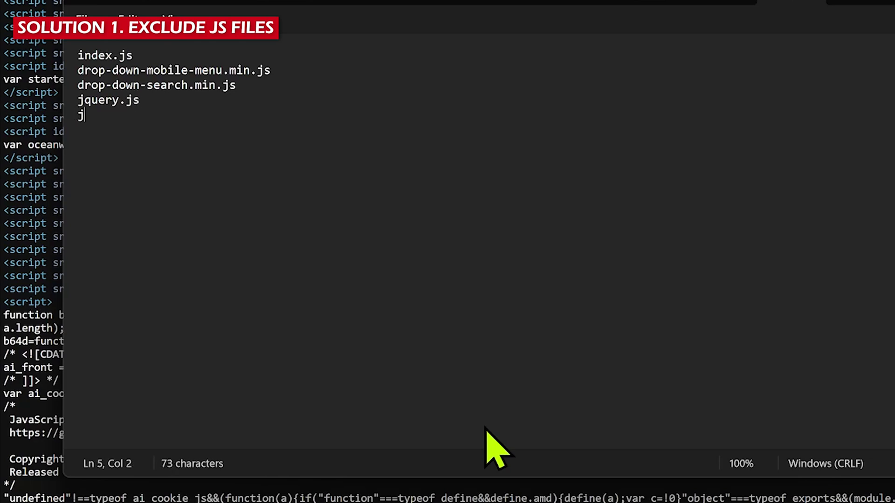
text(.mi)
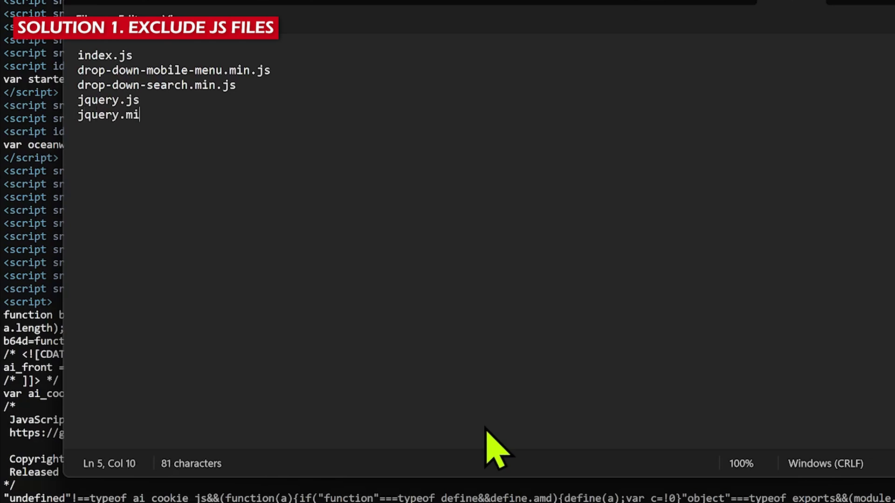
text(n.js)
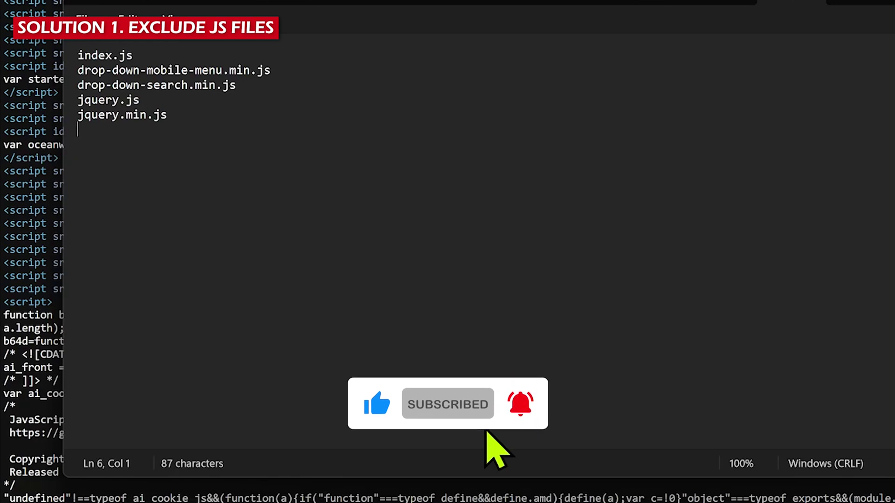
- Copy the note's whole list of script names into WP Rocket's Excluded JavaScript Files list under Load JavaScript deferred
key(ctrl+a)
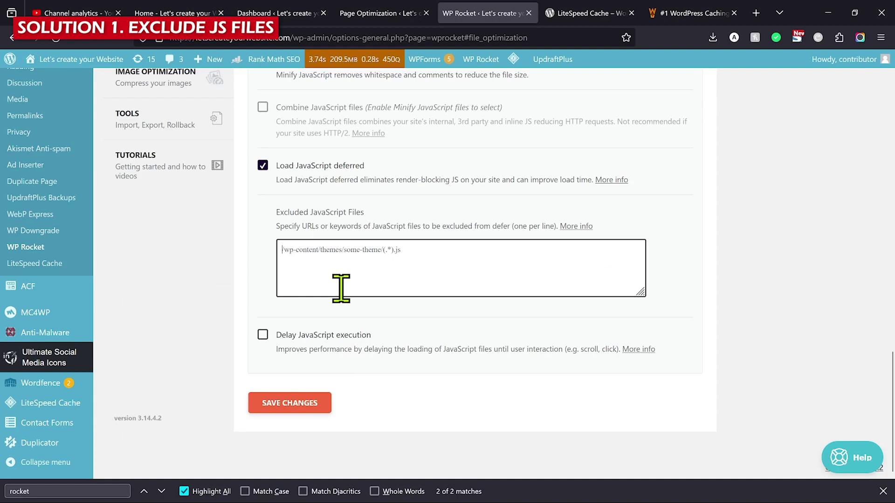
scroll(341, 288, up, 1)
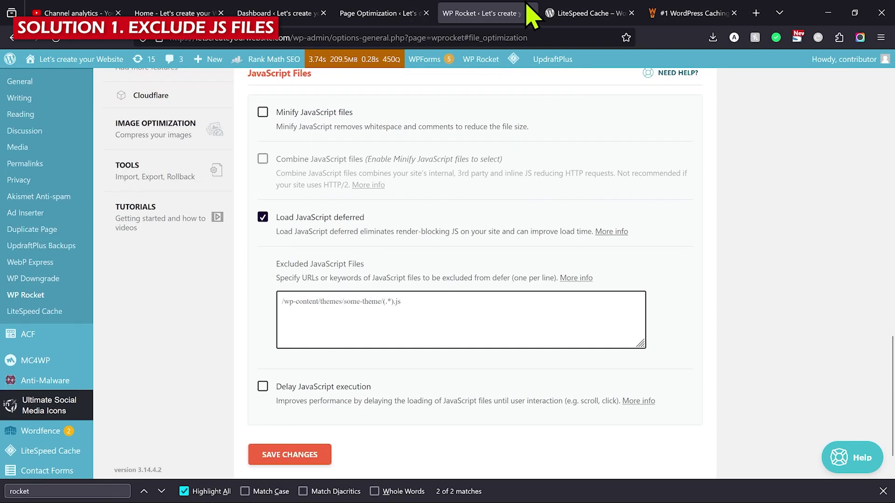
click(311, 328)
key(ctrl+v)
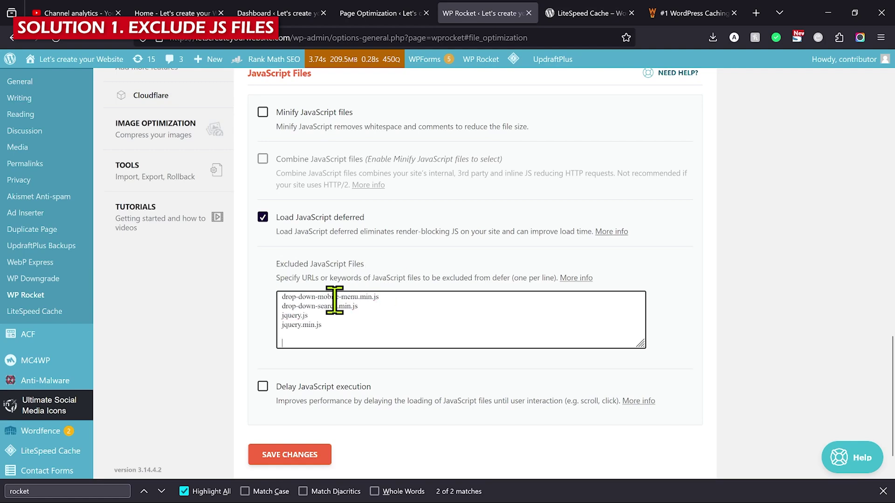
scroll(349, 334, up, 2)
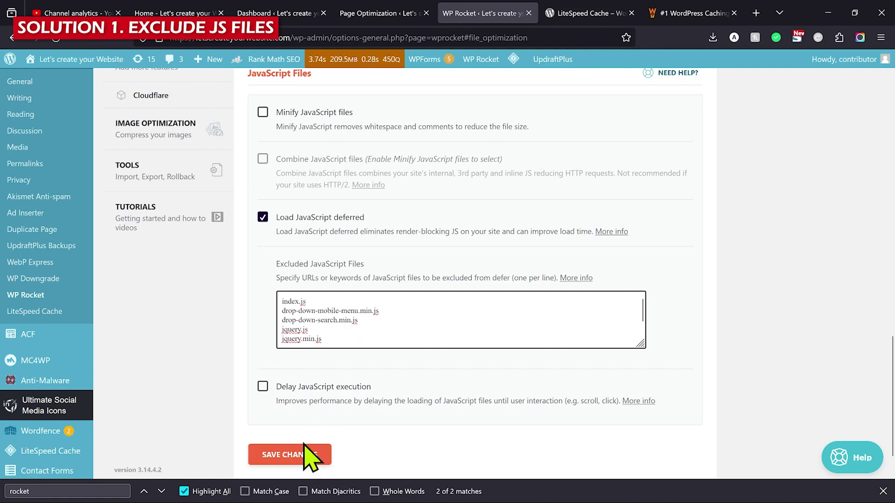
drag(322, 339, 313, 313)
click(261, 327)
click(239, 331)
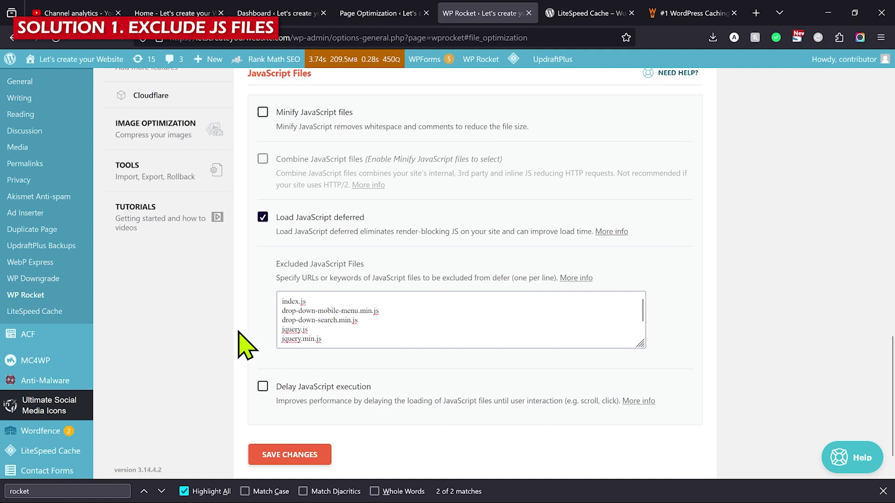
click(426, 320)
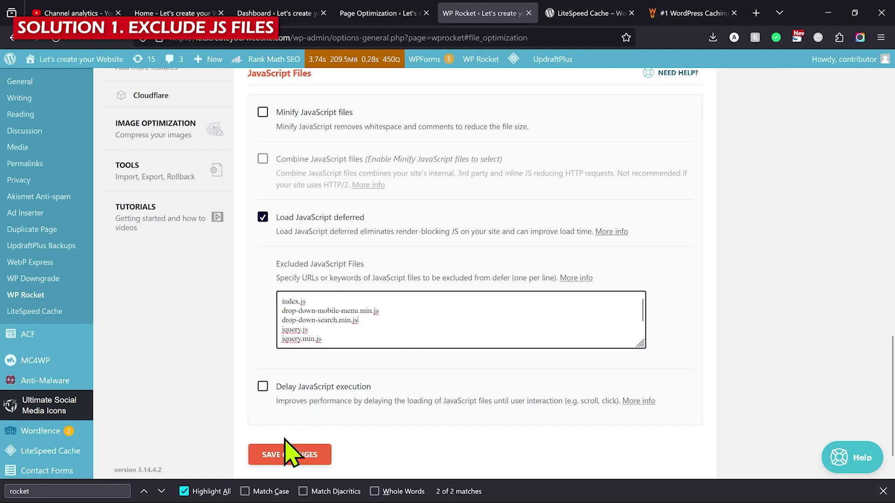
- Toggle the menu in the site's phone preview, and copy all entries of WP Rocket's Excluded JavaScript Files list
key(alt+Tab)
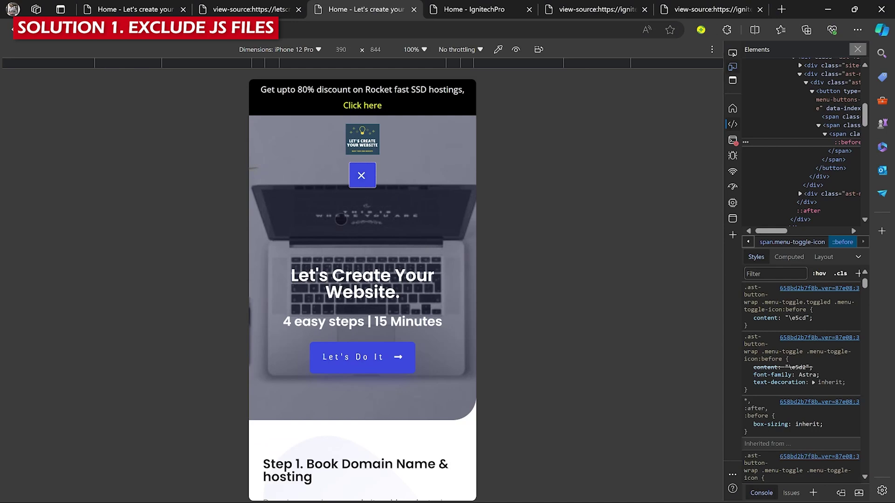
click(361, 176)
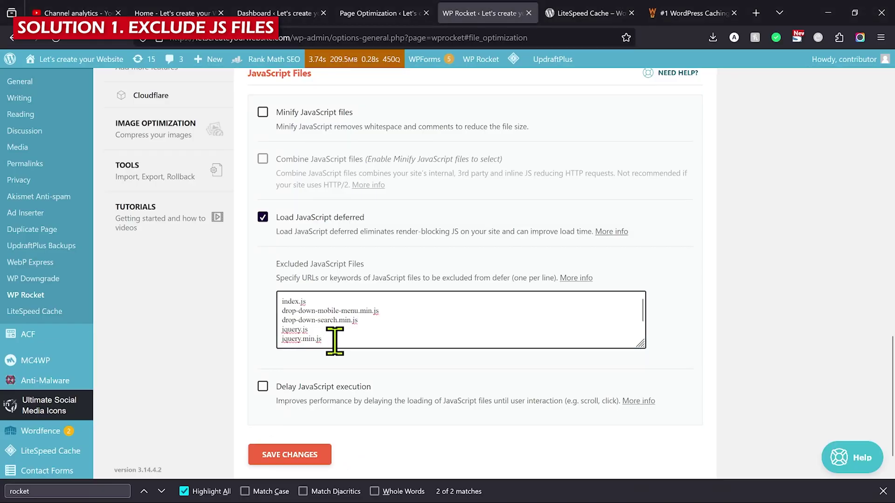
drag(339, 340, 278, 301)
key(ctrl+c)
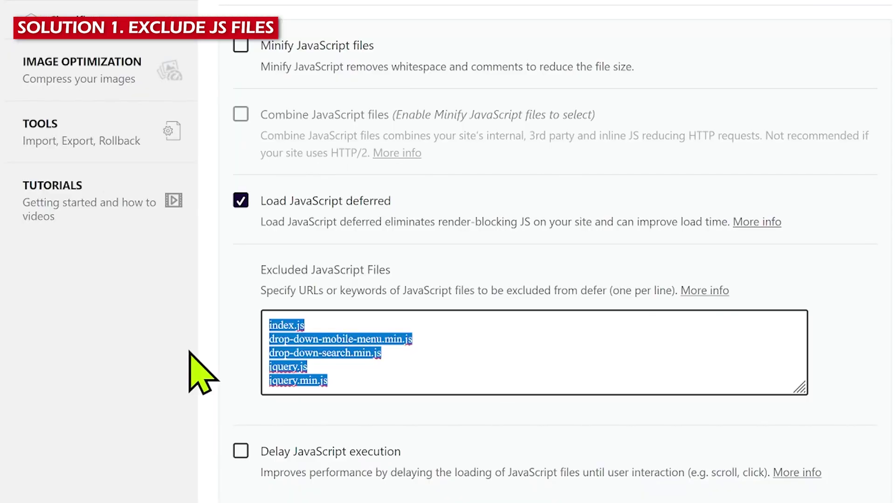
- Check the site's phone preview with index.js removed from the Excluded JavaScript Files list, and restore that line
click(317, 324)
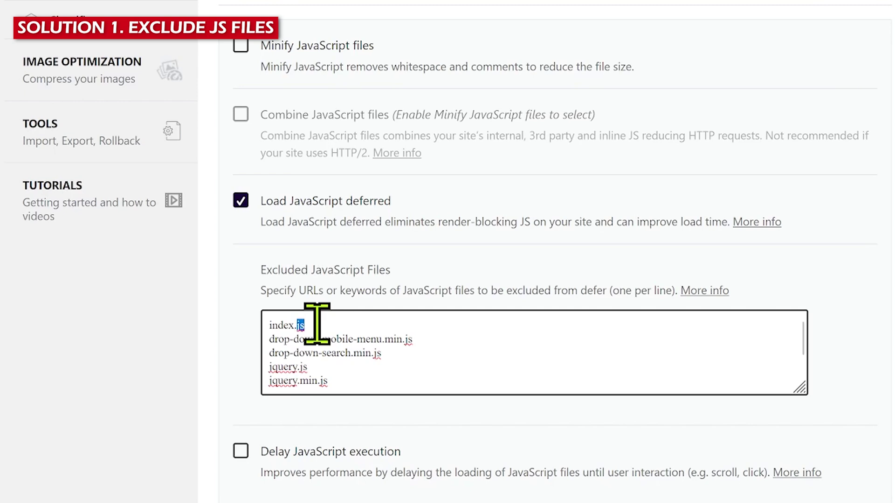
triple_click(317, 325)
key(BackSpace)
key(Delete)
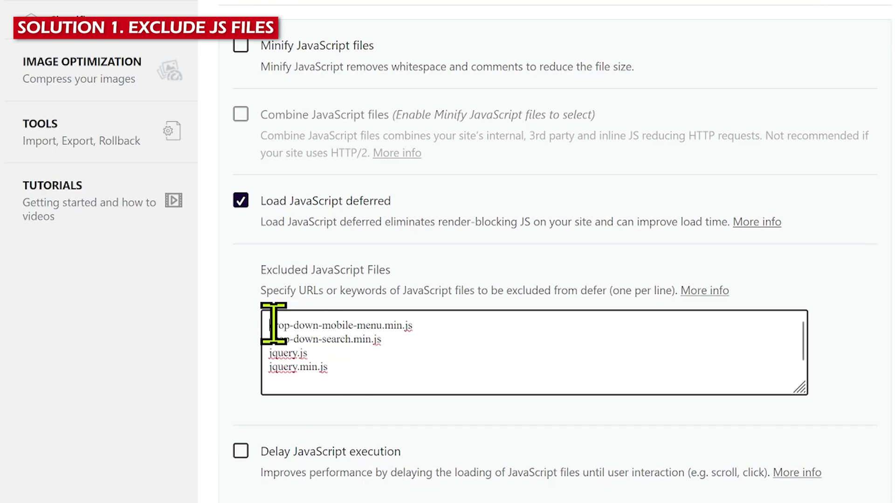
key(alt+Tab)
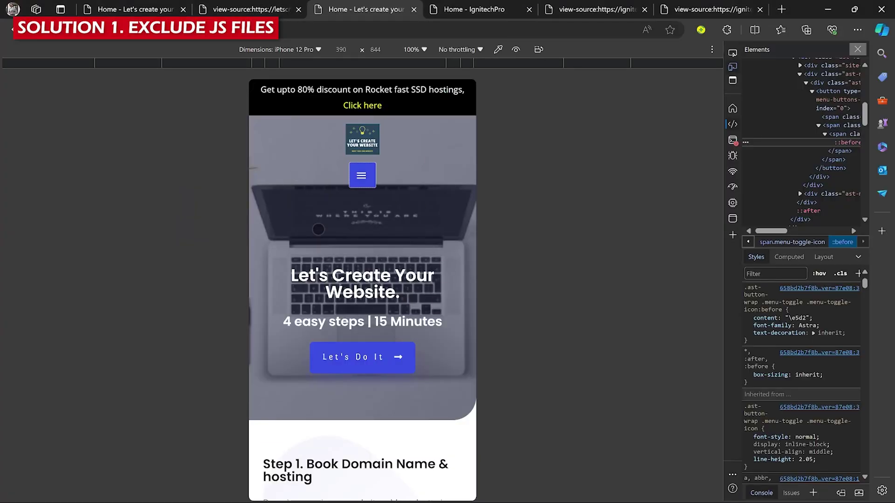
key(alt+Tab)
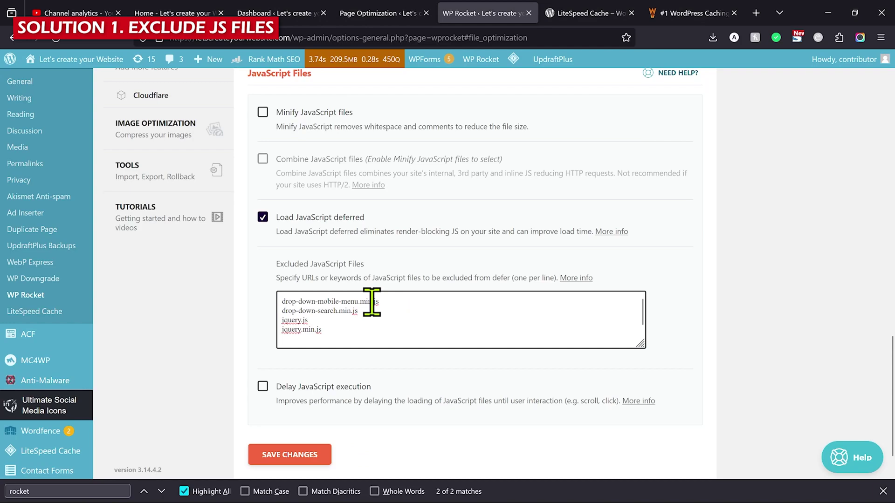
key(Return)
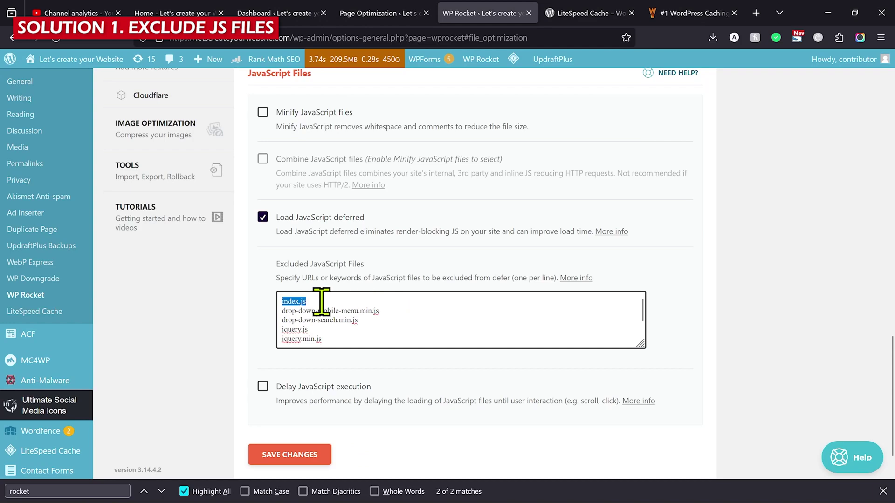
- Delete the index.js and drop-down-mobile-menu.min.js lines from WP Rocket's Excluded JavaScript Files list
key(BackSpace)
key(Delete)
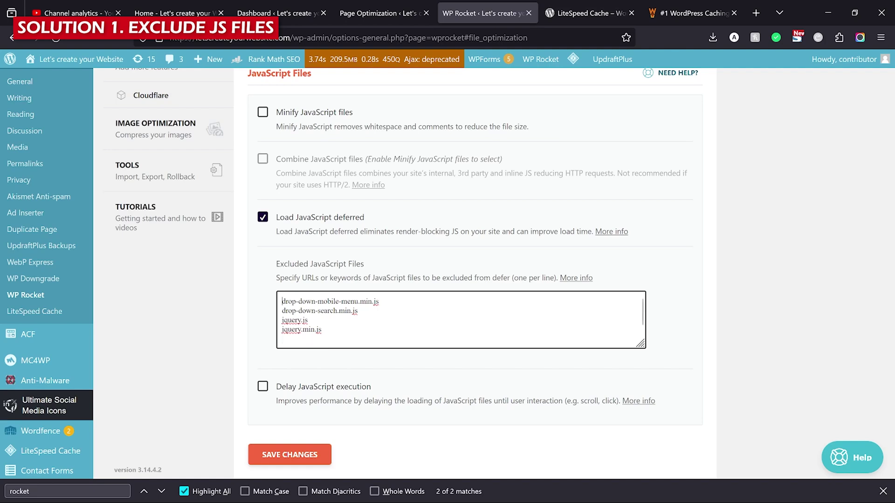
key(shift+End)
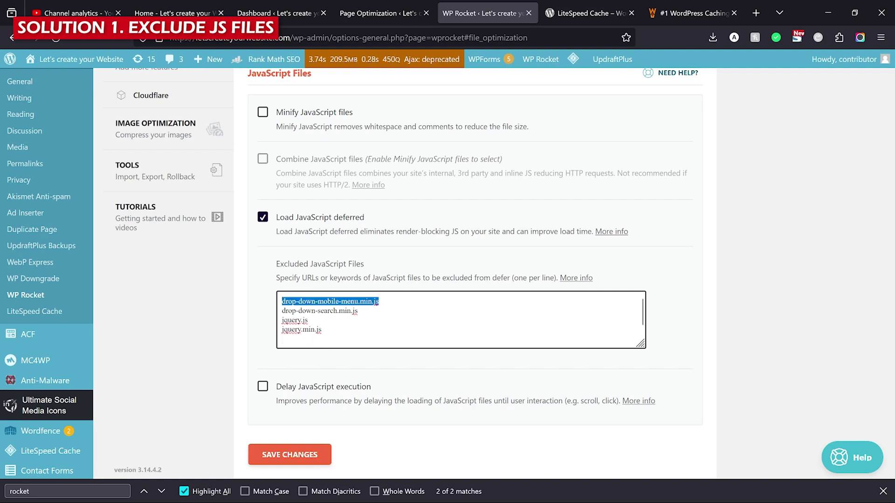
key(BackSpace)
key(Delete)
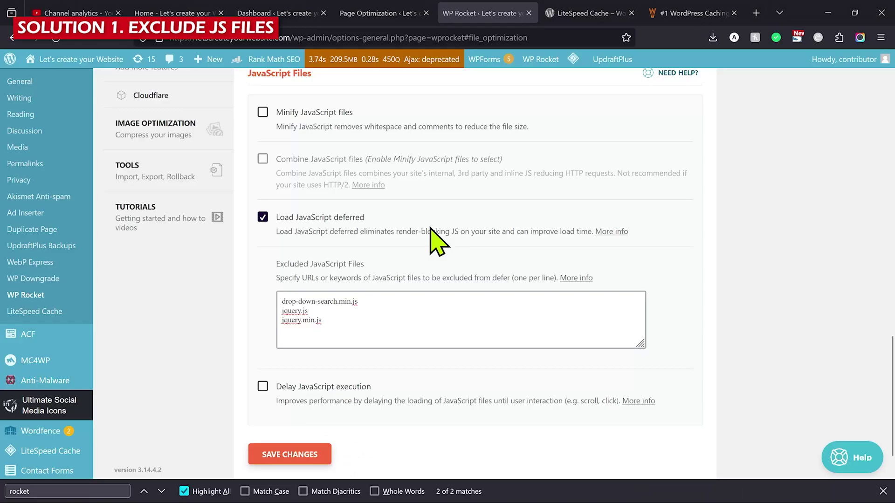
- Test the phone preview's menu with drop-down-search.min.js removed from the exclusion list, and restore that line
click(295, 312)
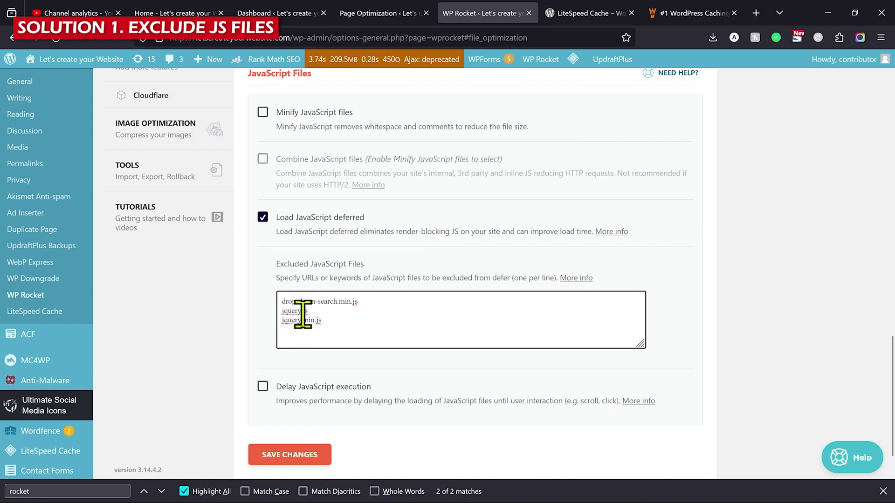
key(shift+Down)
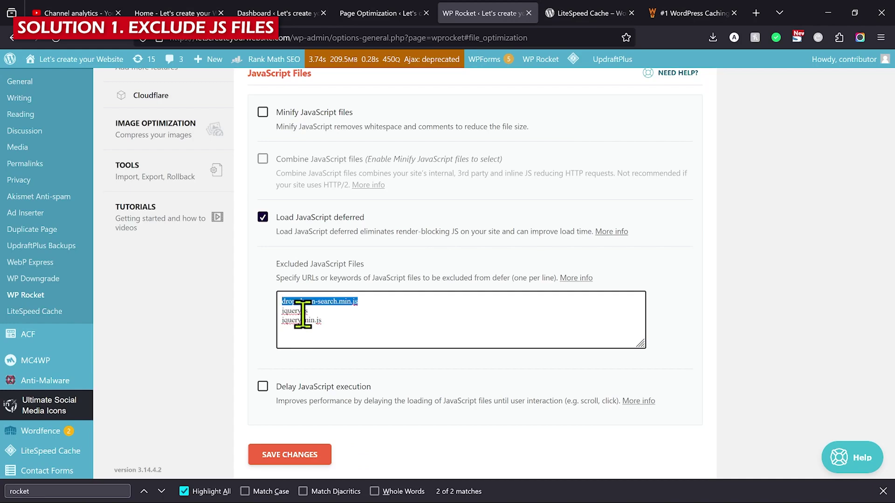
key(BackSpace)
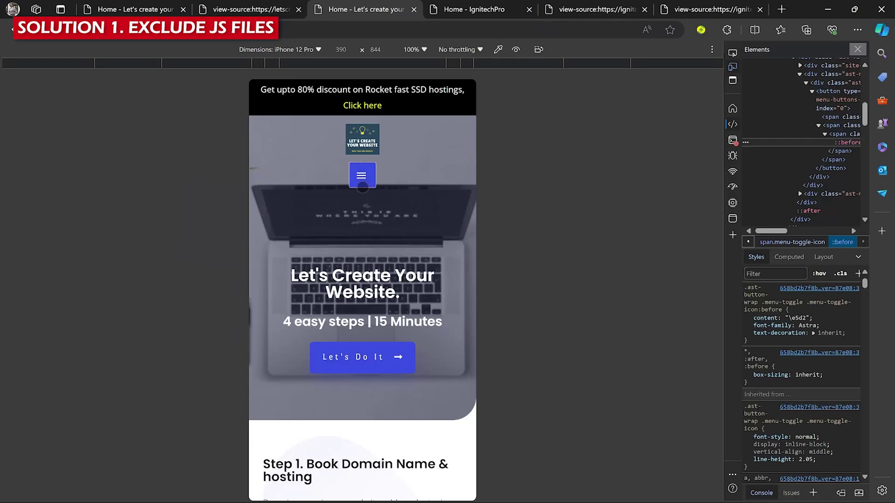
click(362, 182)
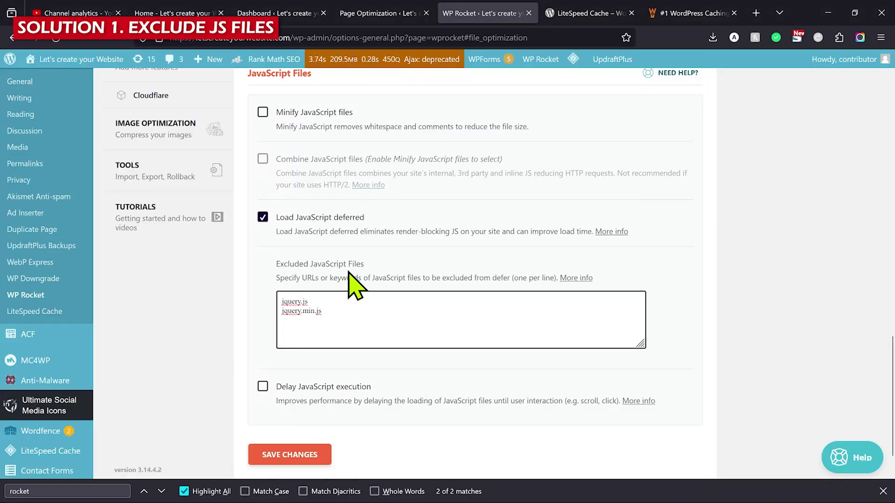
text(drop-down-search.min.js)
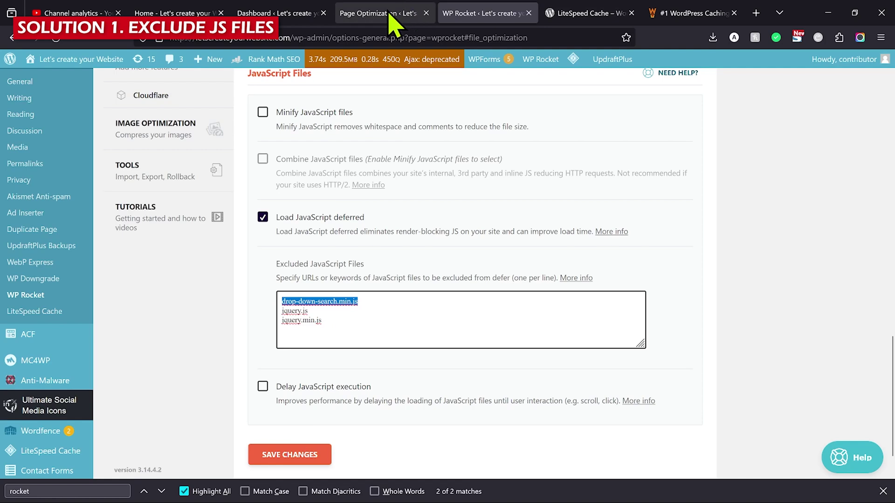
- Paste the copied script list, from index.js to jquery.min.js, below adsbygoogle.js in JS Excludes of the LiteSpeed Cache tuning settings
click(368, 13)
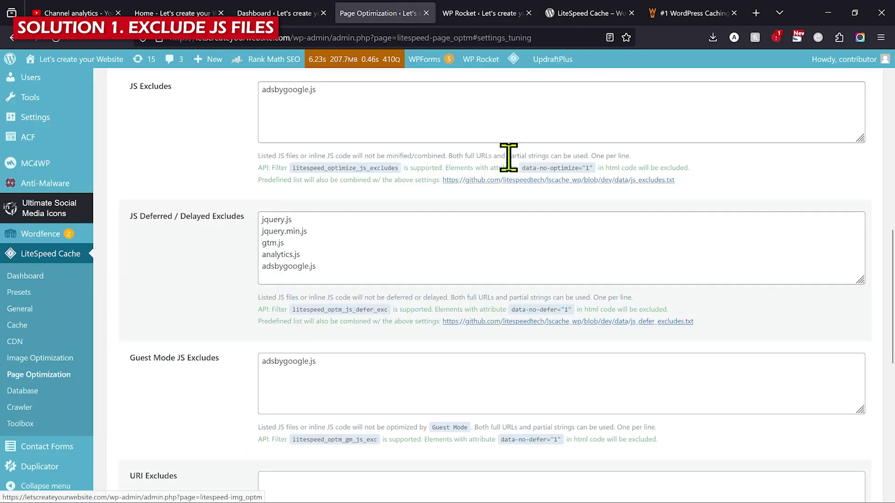
scroll(489, 146, up, 10)
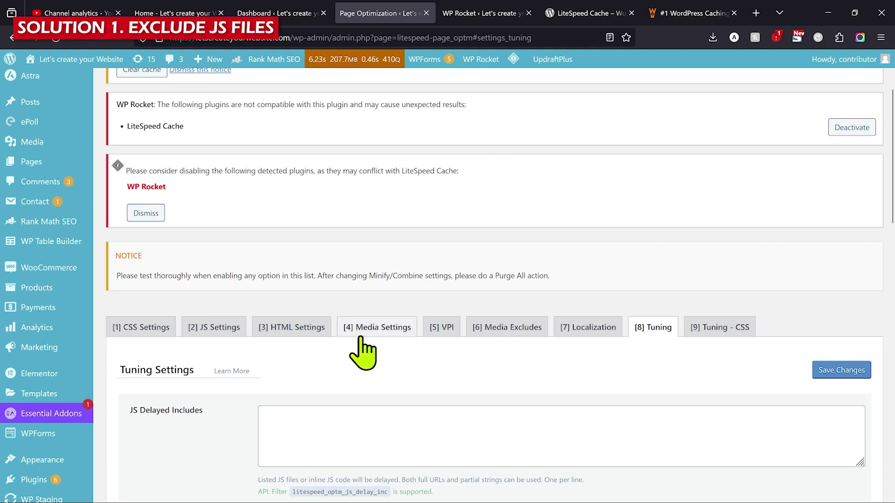
scroll(366, 350, down, 8)
scroll(360, 335, up, 1)
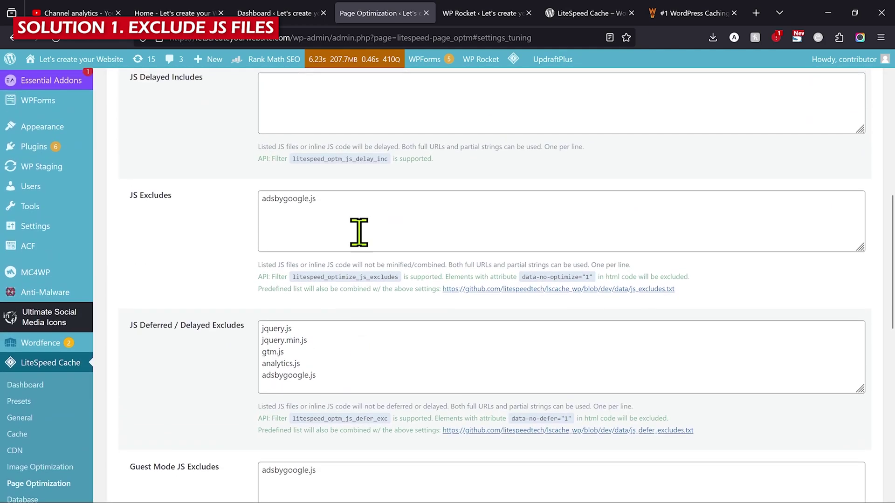
click(343, 210)
key(Return)
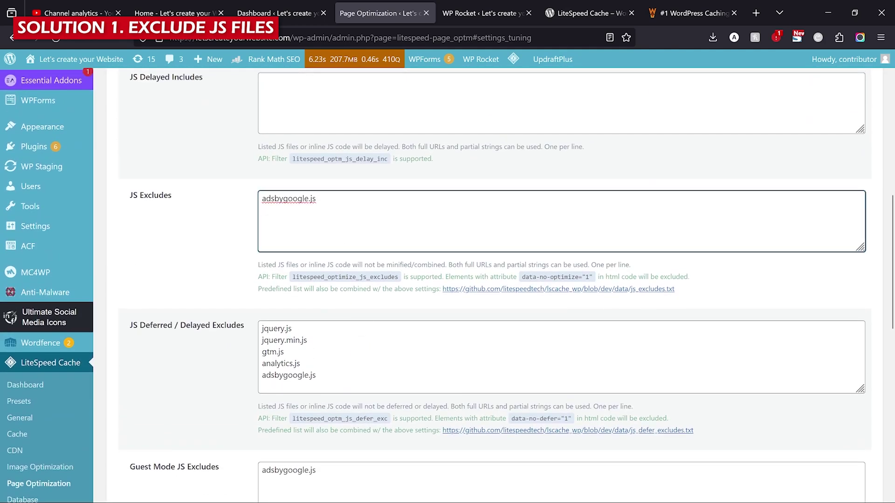
key(ctrl+v)
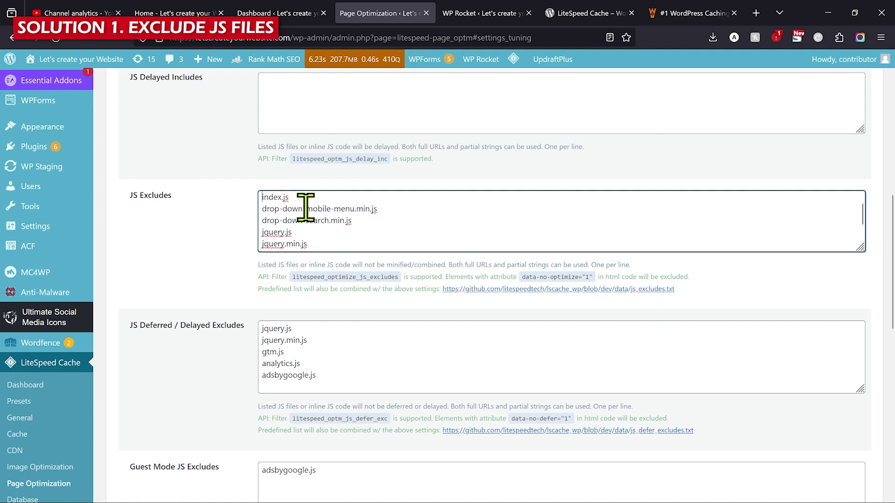
click(315, 246)
drag(314, 244, 259, 237)
click(322, 246)
- Check the menu in the site's phone preview and review the entries in LiteSpeed Cache's JS Excludes list
scroll(200, 330, down, 12)
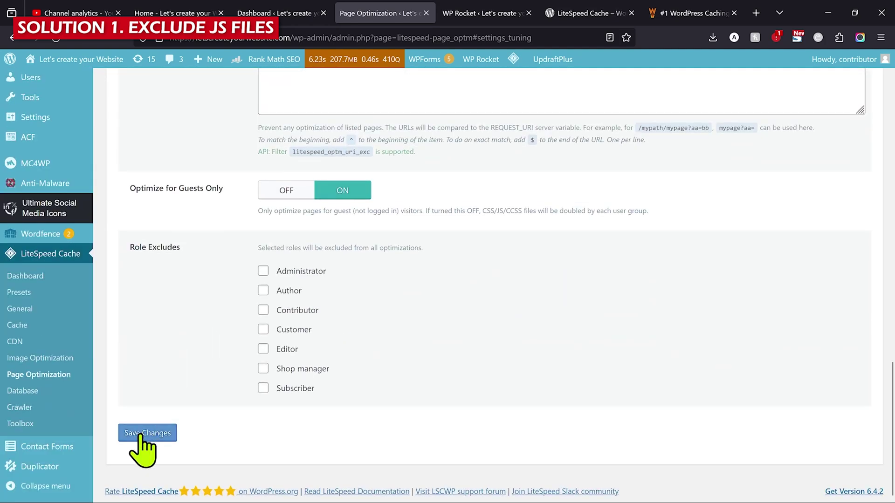
mouse_move(490, 495)
click(447, 489)
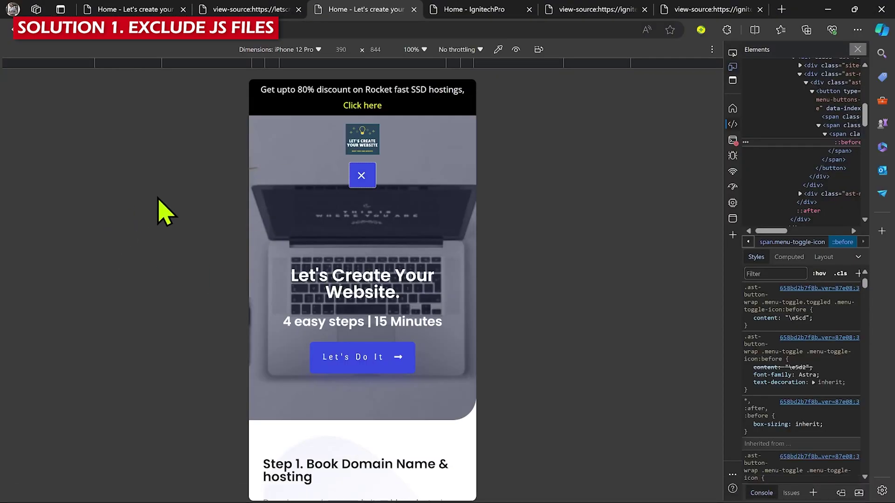
click(401, 489)
scroll(355, 240, up, 2)
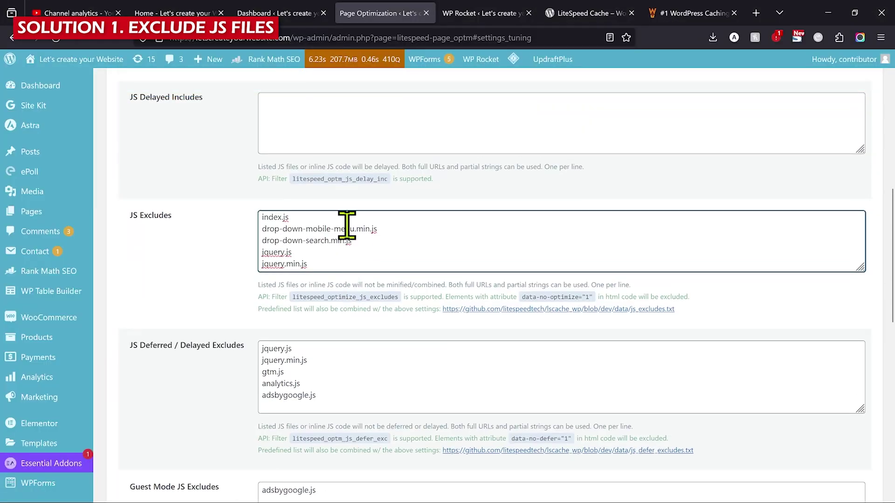
click(317, 218)
text(adsbygoogle.js index.js)
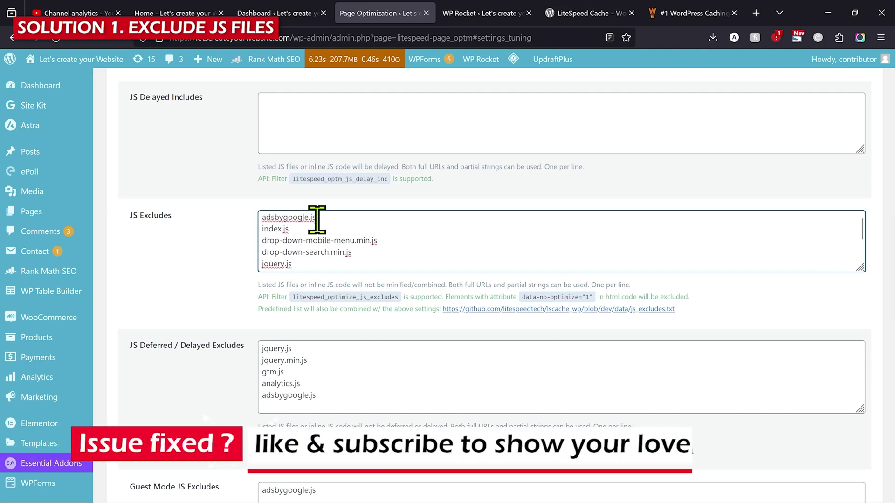
text(jquery.min.js)
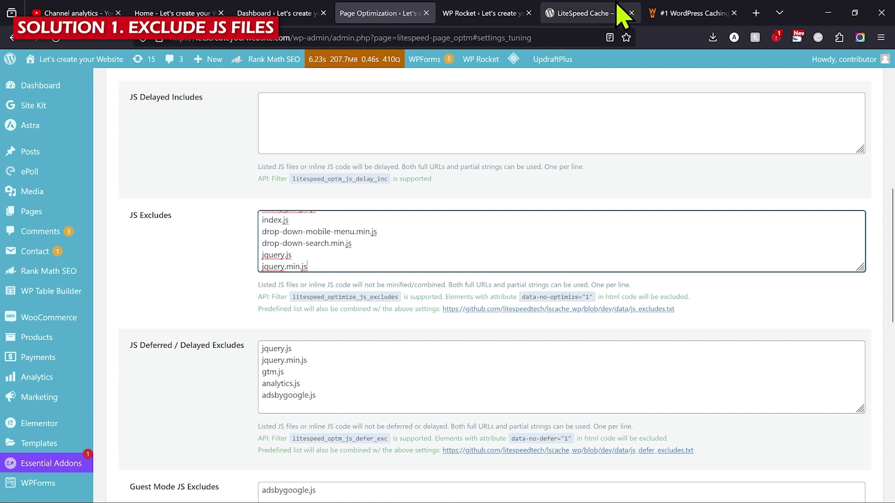
- Switch to the Edge browser and examine the OceanWP script references in the ignitechpro.com page source
click(447, 490)
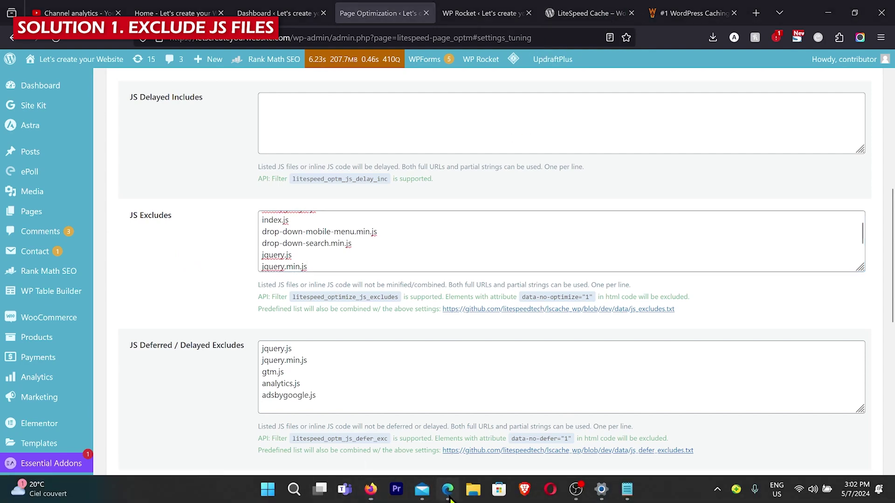
click(589, 14)
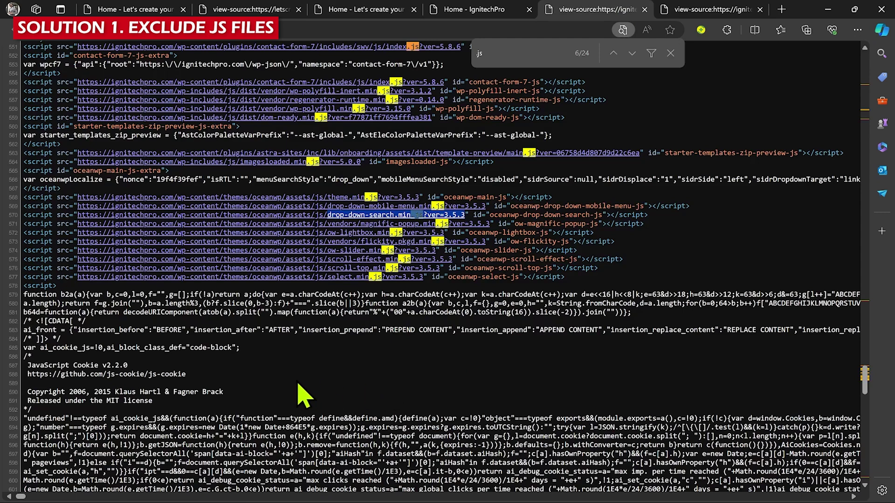
scroll(304, 394, up, 1)
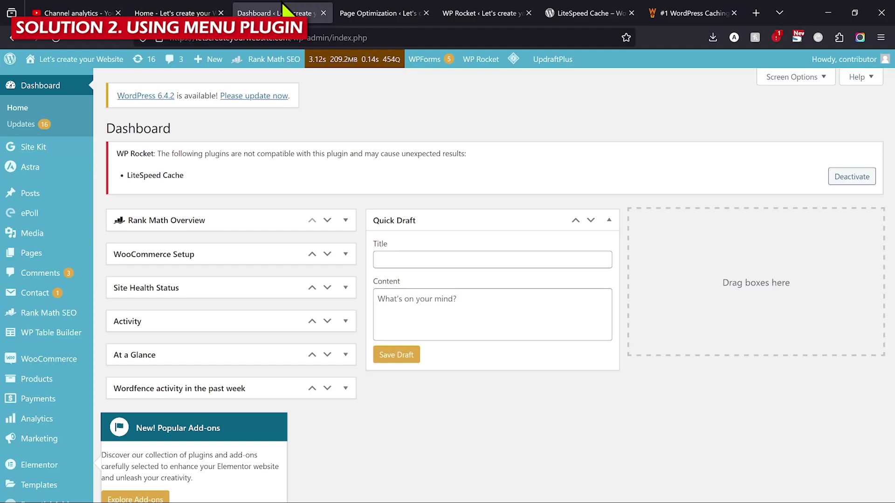
- Go to the dashboard's Add New Plugin page and search the plugin directory for "mobile menu"
scroll(250, 220, down, 8)
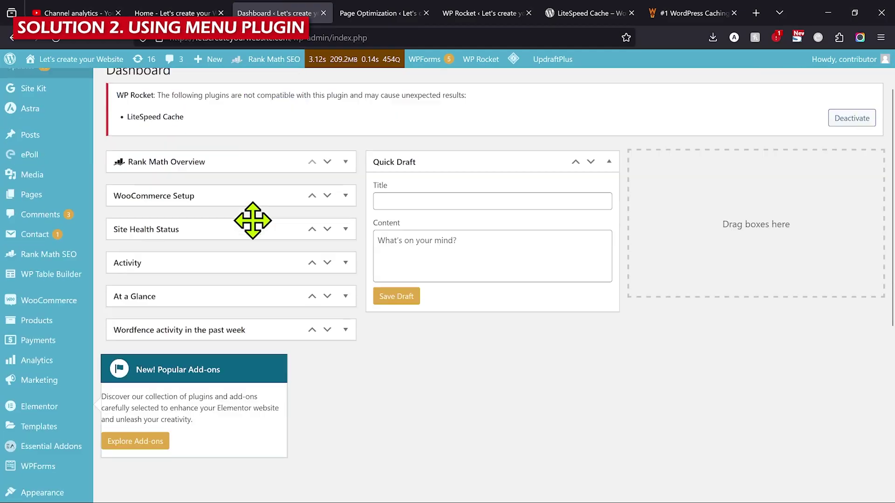
mouse_move(58, 213)
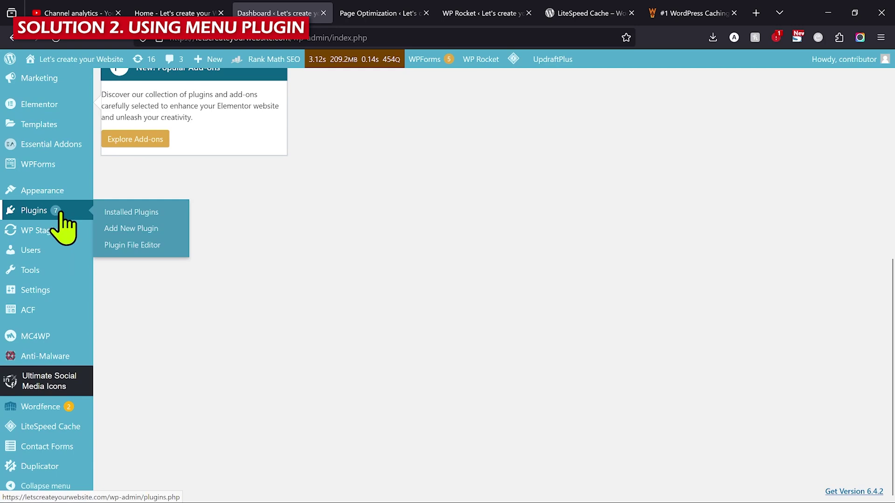
click(131, 228)
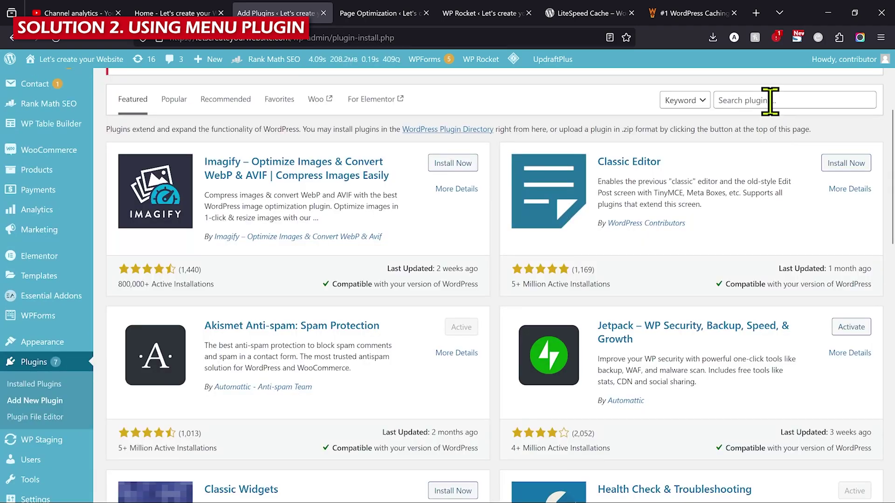
click(769, 99)
text(m)
key(Down)
key(Return)
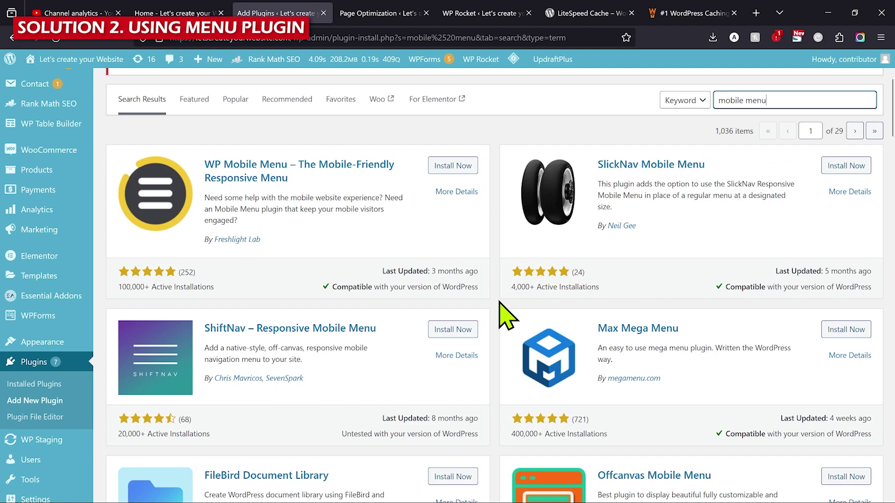
- Install and activate the WP Mobile Menu plugin by Freshlight Lab and skip its notification opt-in
scroll(506, 317, down, 1)
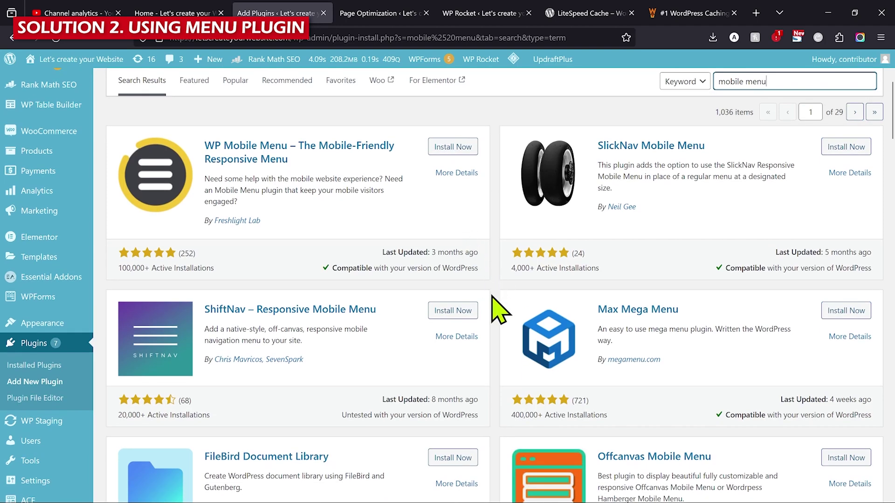
click(455, 147)
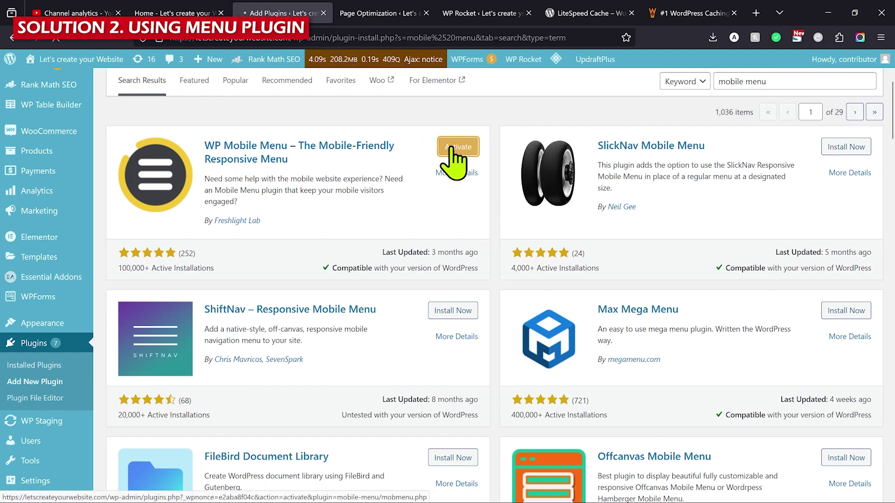
click(451, 148)
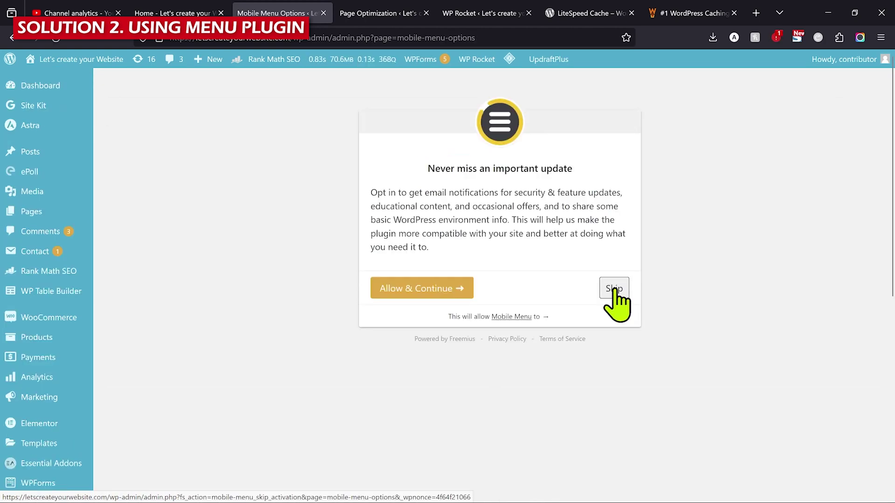
click(614, 289)
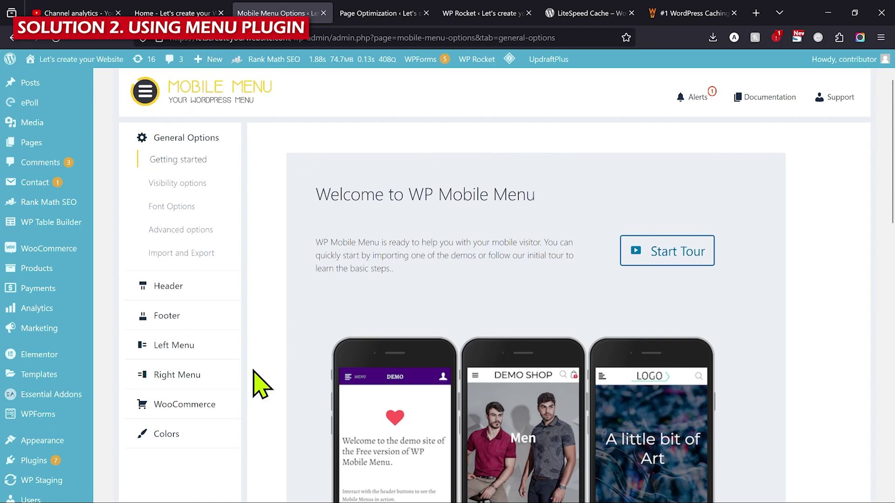
- In the plugin's Visibility options, set Enable only in Mobile devices to On and save the changes
click(195, 195)
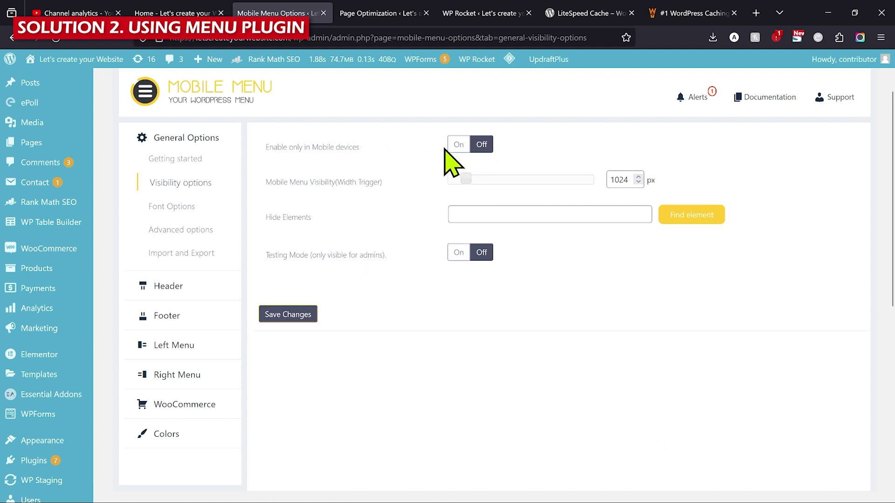
click(458, 145)
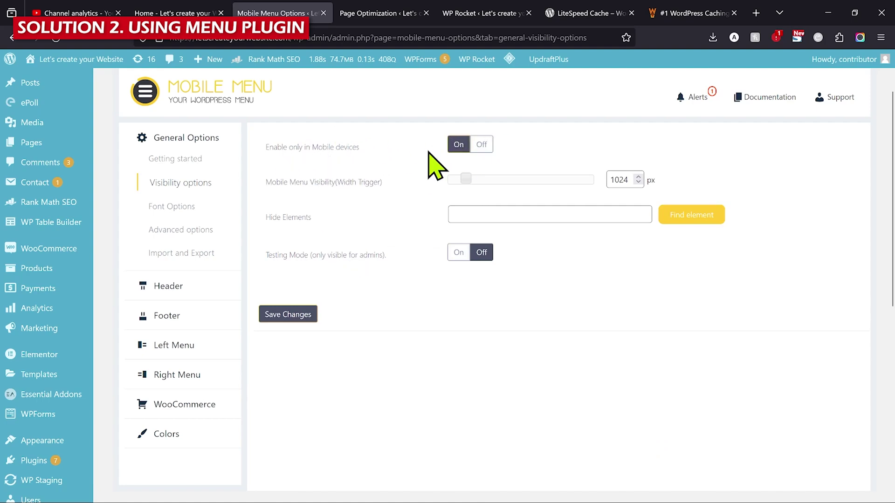
click(289, 315)
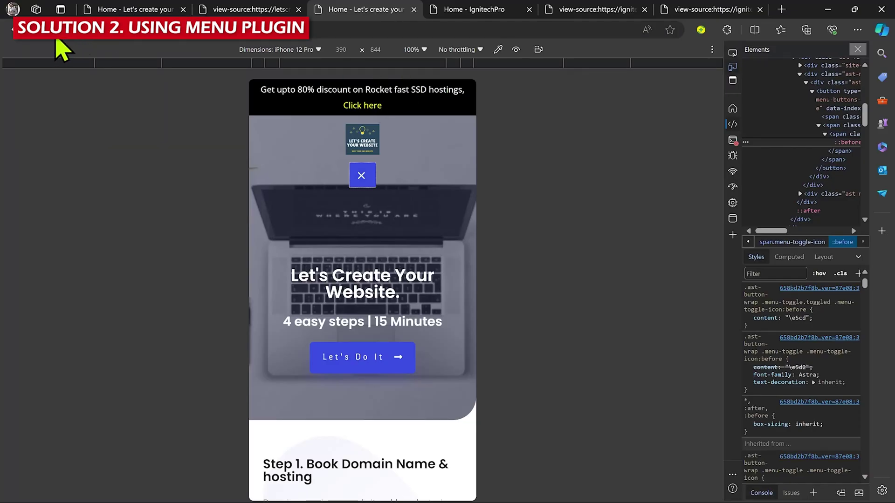
- Reload the site's phone preview in Edge, then open and close the new mobile menu to check it
key(F5)
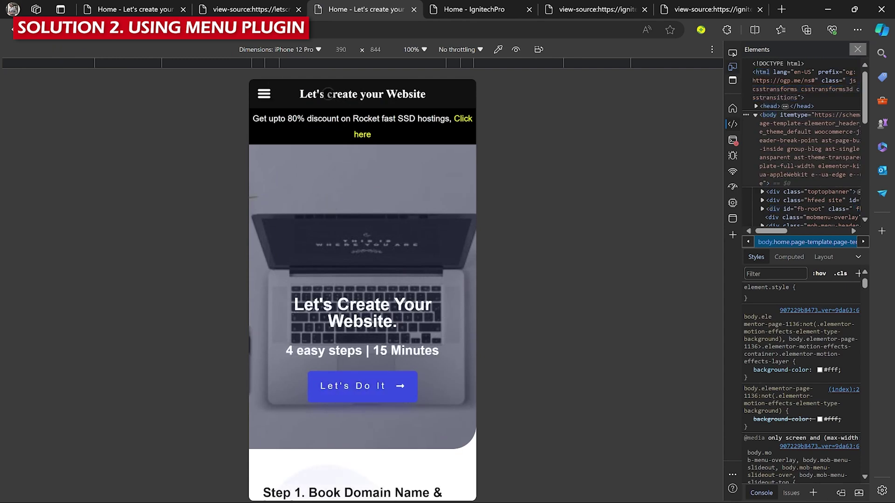
click(263, 94)
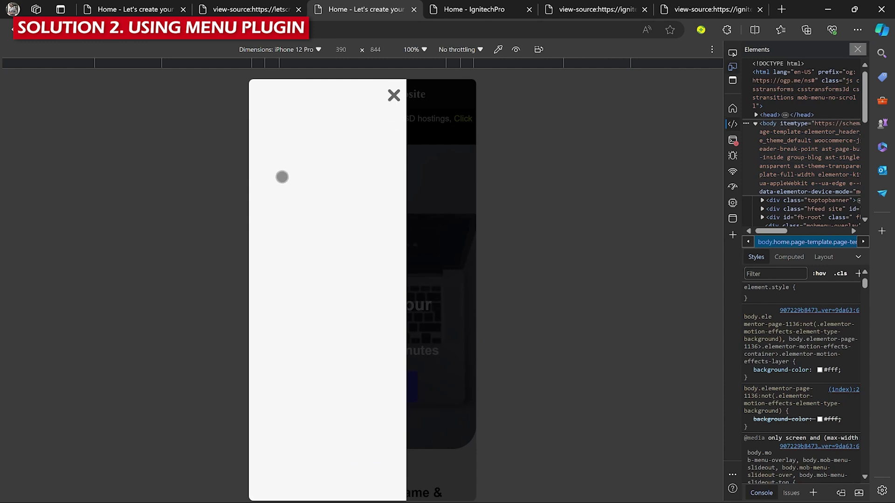
click(394, 95)
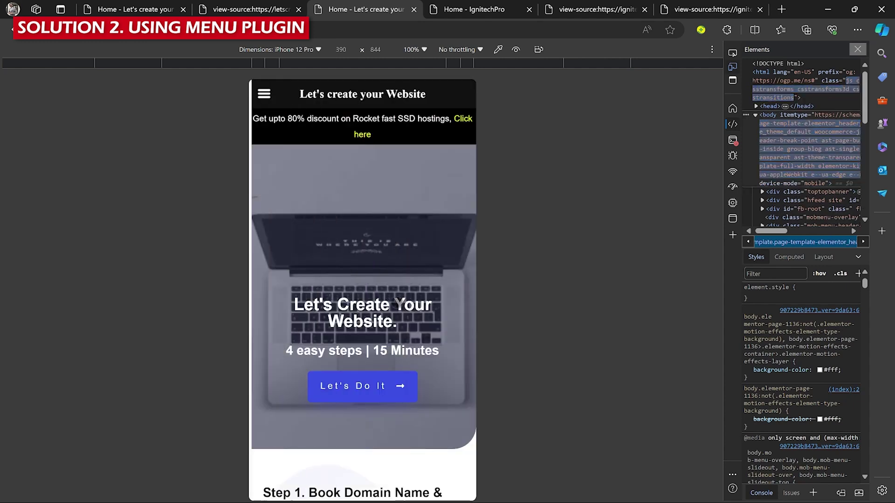
- Back in Firefox, assign "top menu" as the Left Menu in WP Mobile Menu's Left Menu options and save the changes
click(373, 497)
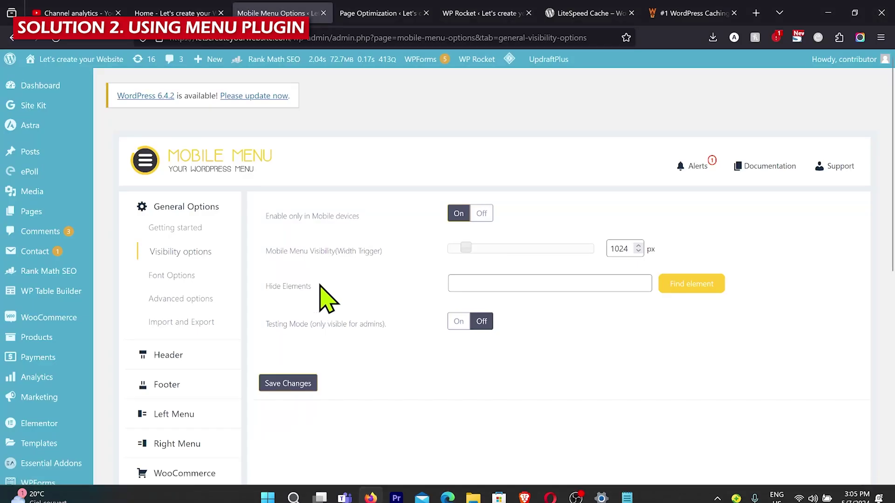
scroll(319, 298, down, 3)
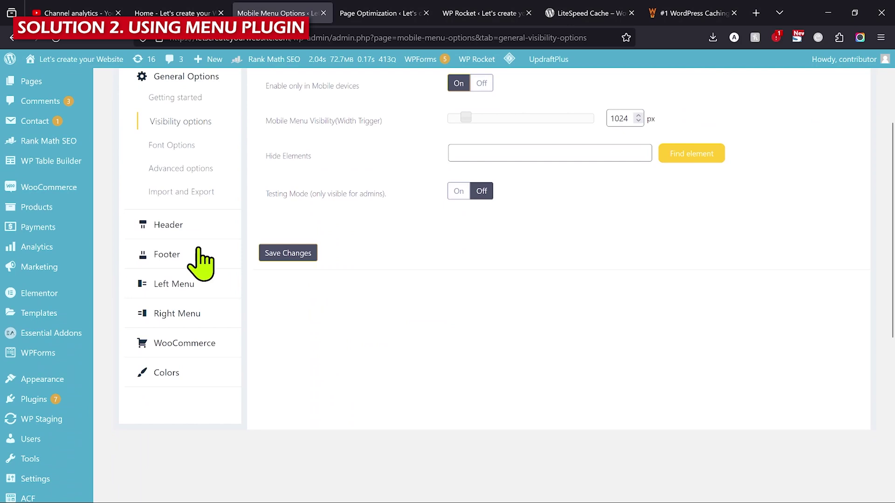
click(200, 294)
scroll(553, 354, up, 3)
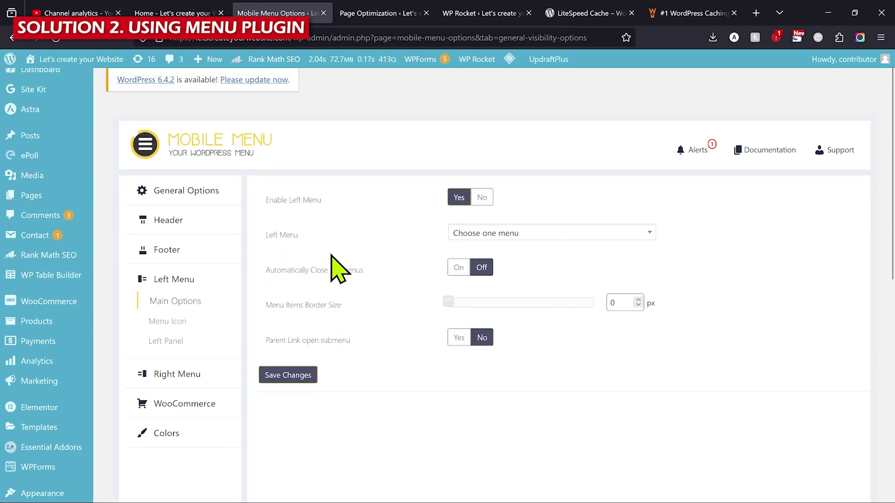
click(542, 236)
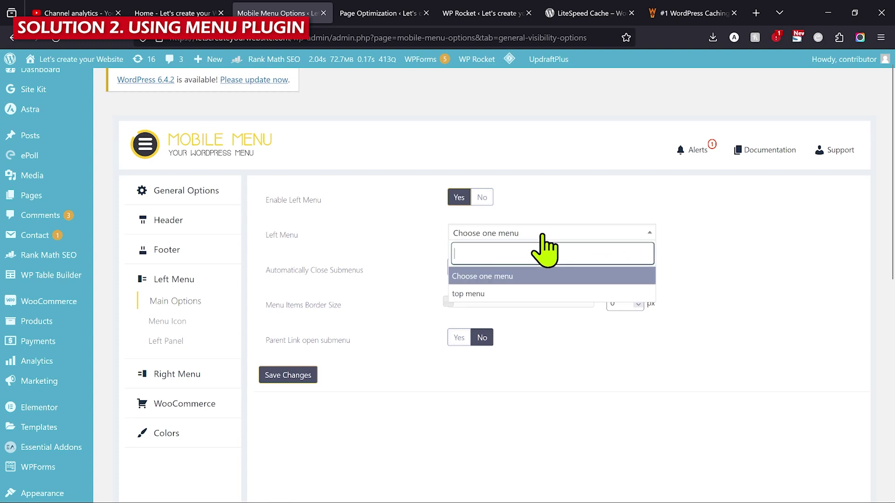
click(511, 296)
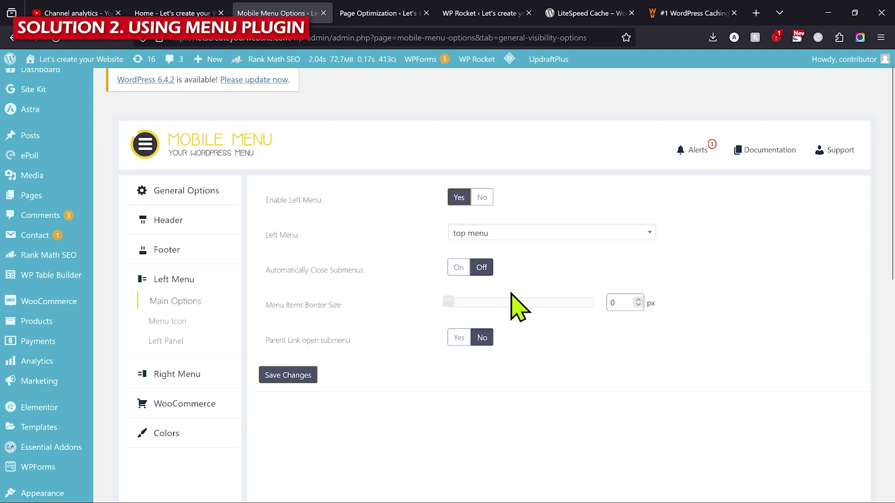
click(289, 375)
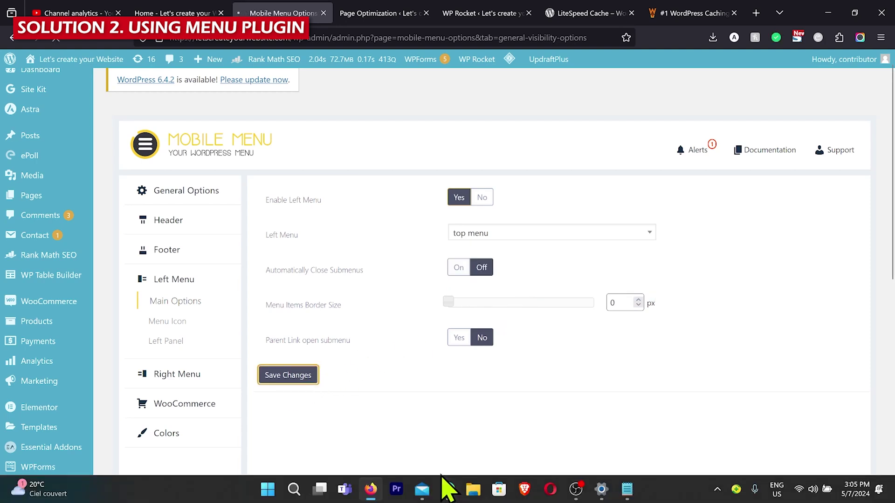
mouse_move(467, 61)
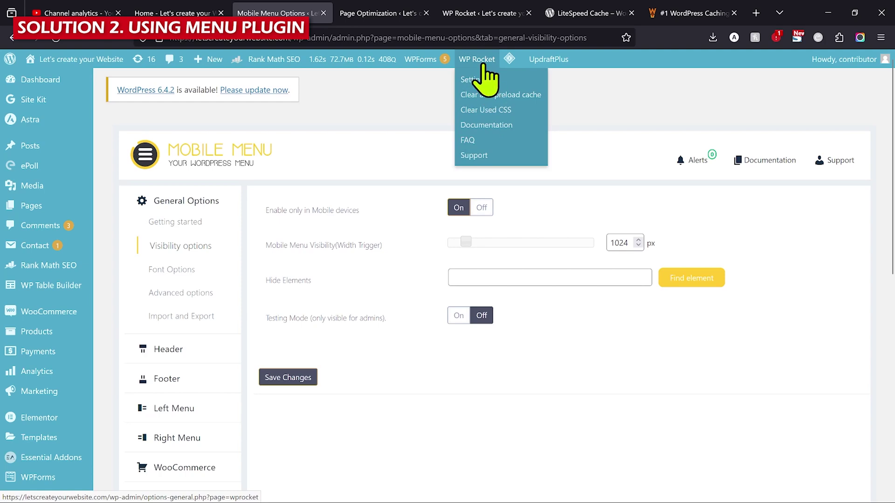
mouse_move(510, 65)
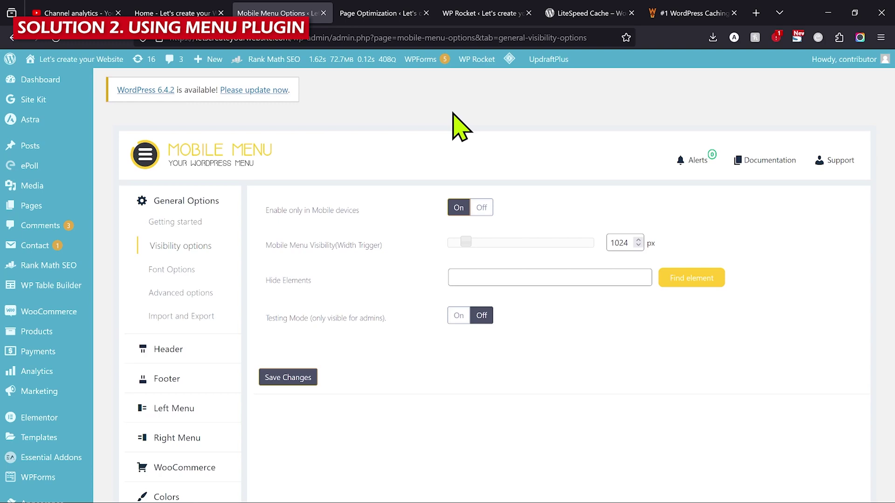
scroll(362, 387, down, 1)
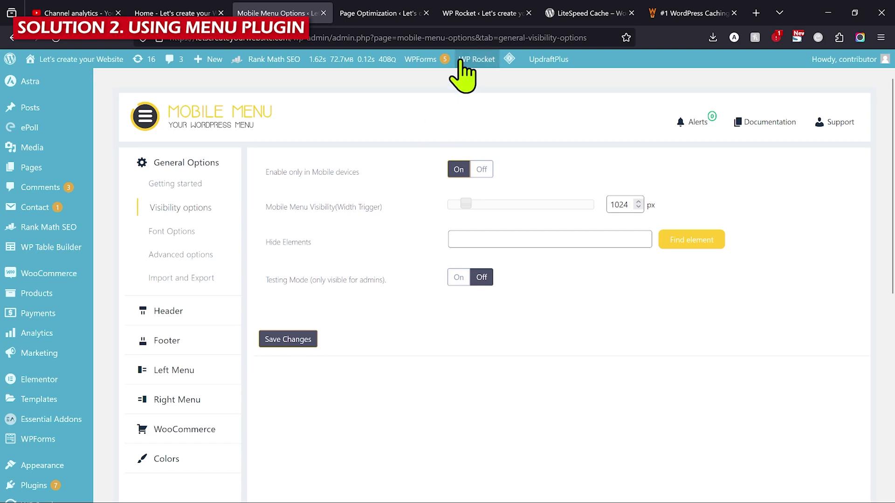
- Switch to the phone preview in Edge and test the mobile menu, expanding and collapsing the Web Consultation (1 hr) submenu
mouse_move(373, 497)
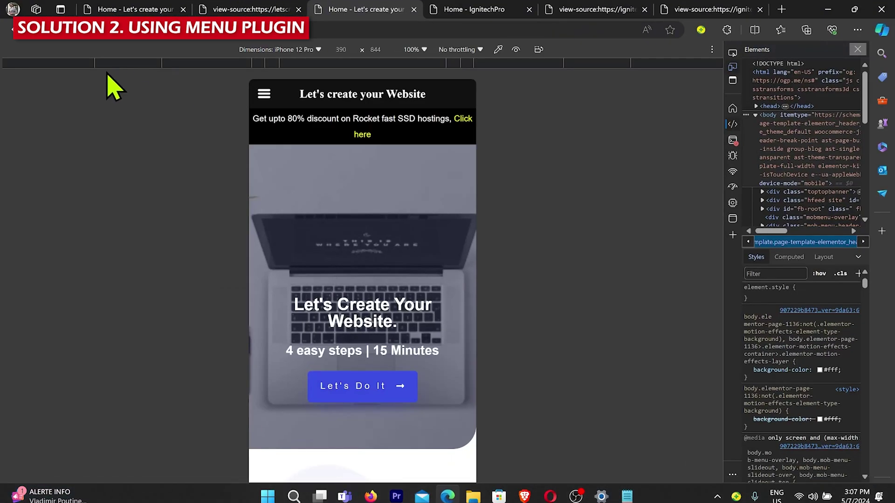
click(447, 489)
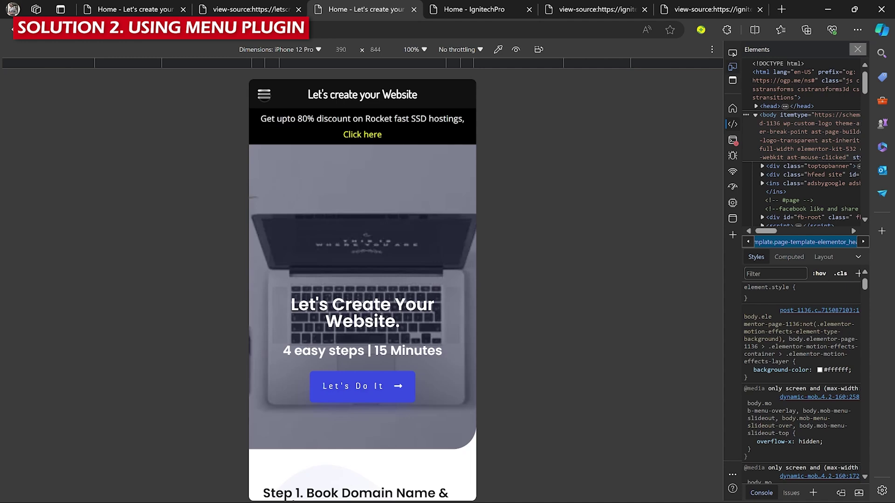
click(263, 95)
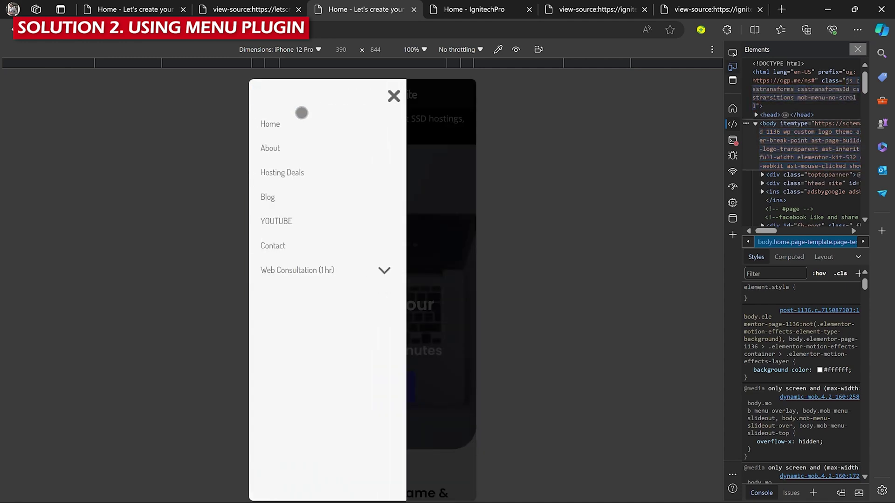
click(385, 271)
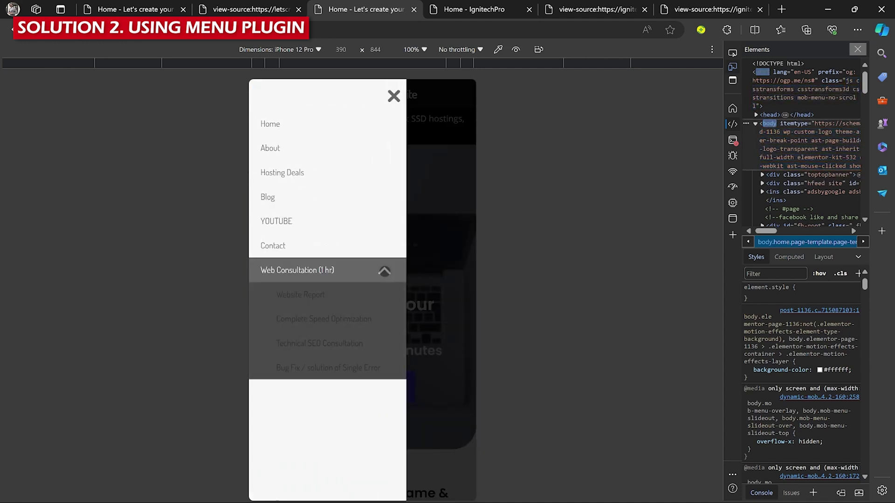
click(385, 270)
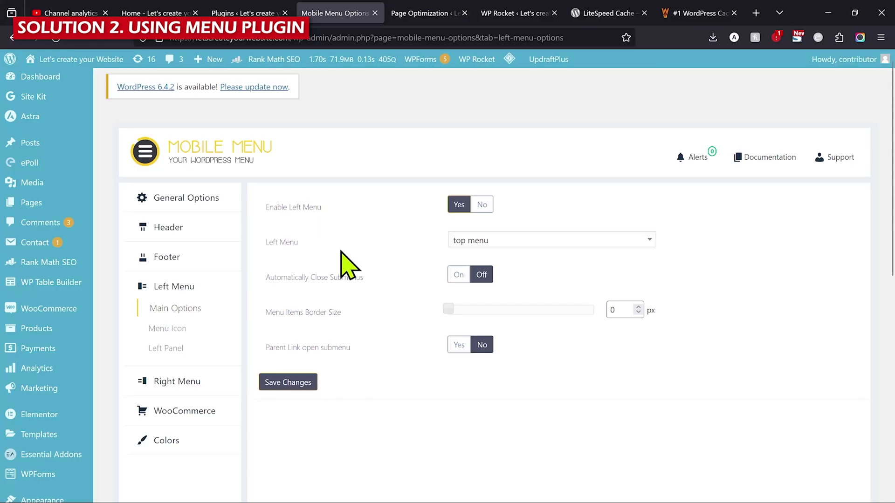
- Review the Left Menu's Menu Icon settings and browse the available menu icons without choosing one
scroll(342, 251, down, 1)
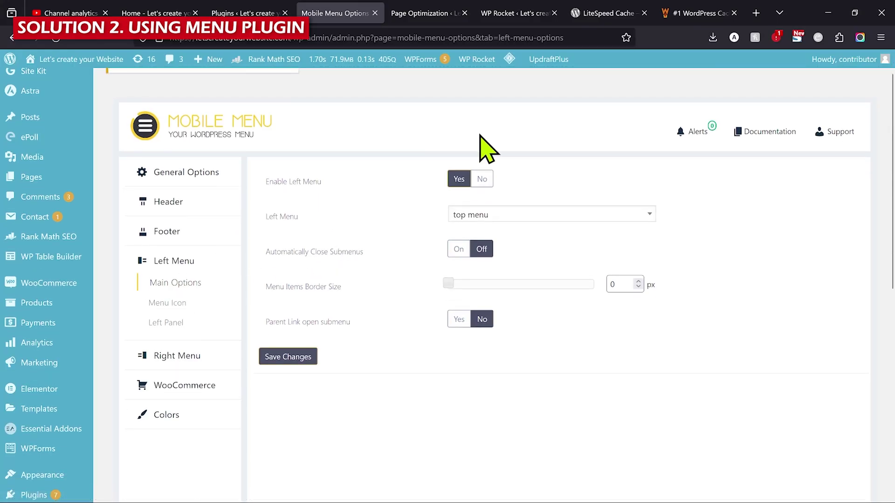
click(195, 302)
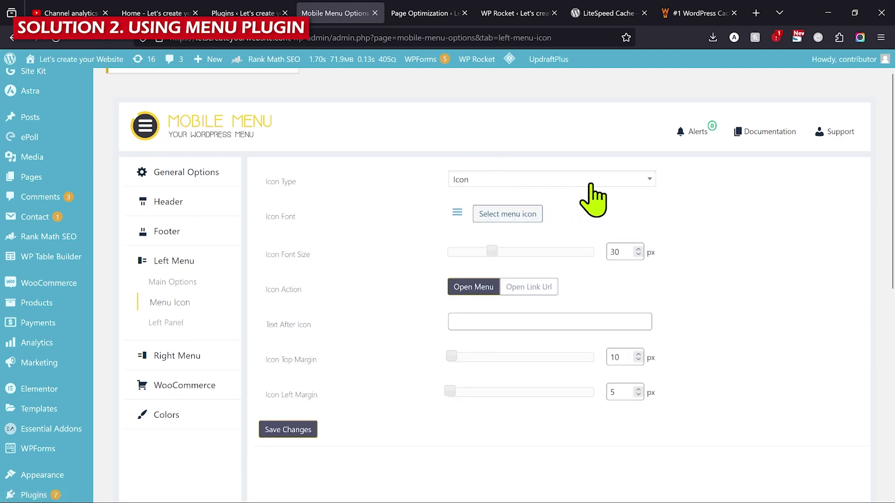
click(502, 216)
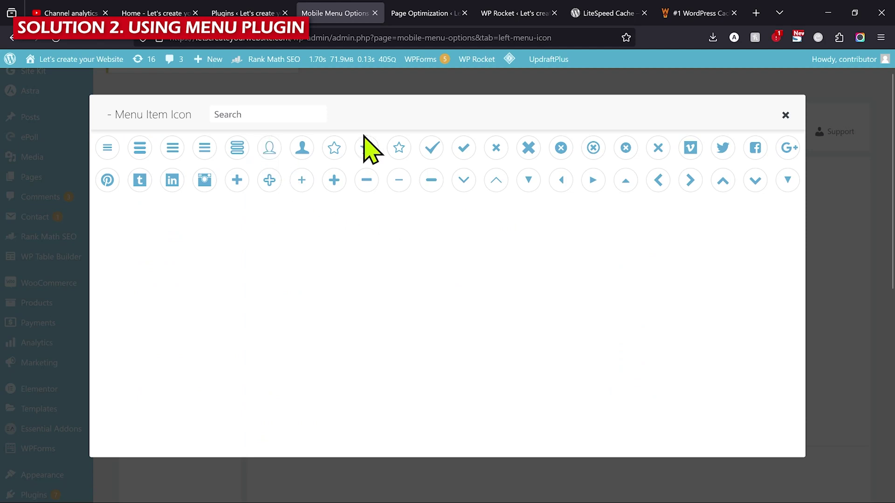
click(786, 115)
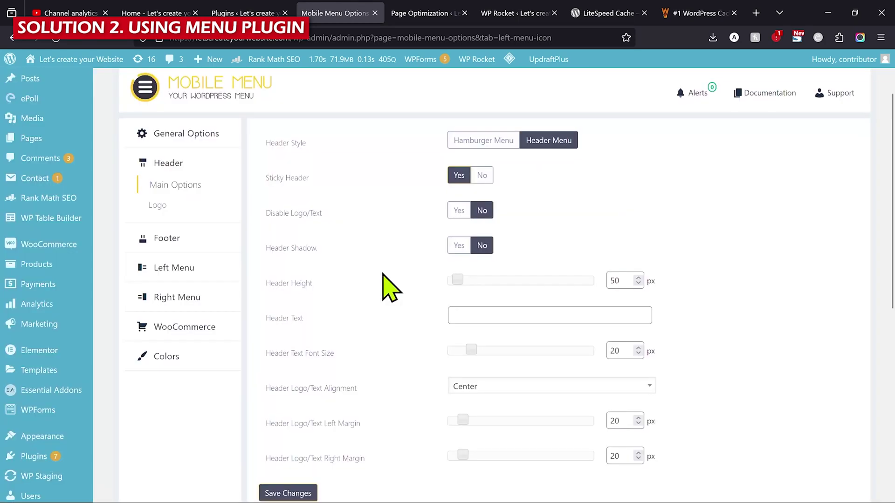
- Try the Hamburger Menu header style, return it to Header Menu, and review the remaining header options
click(484, 141)
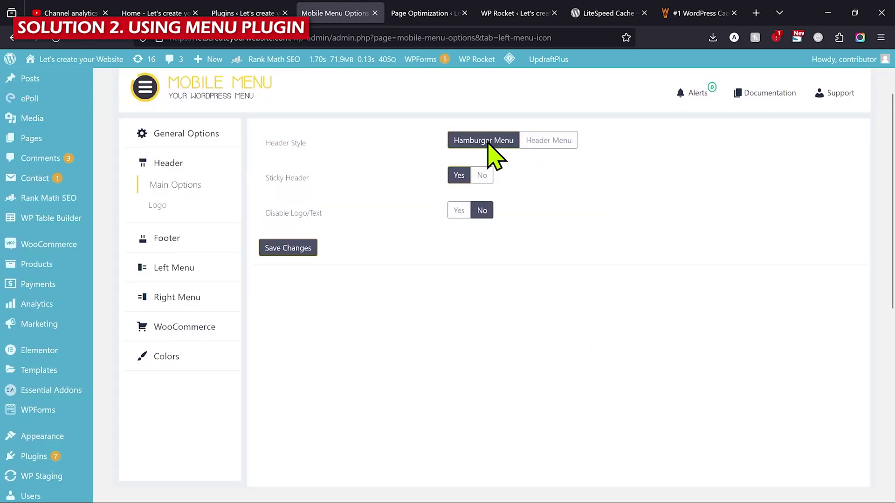
click(547, 141)
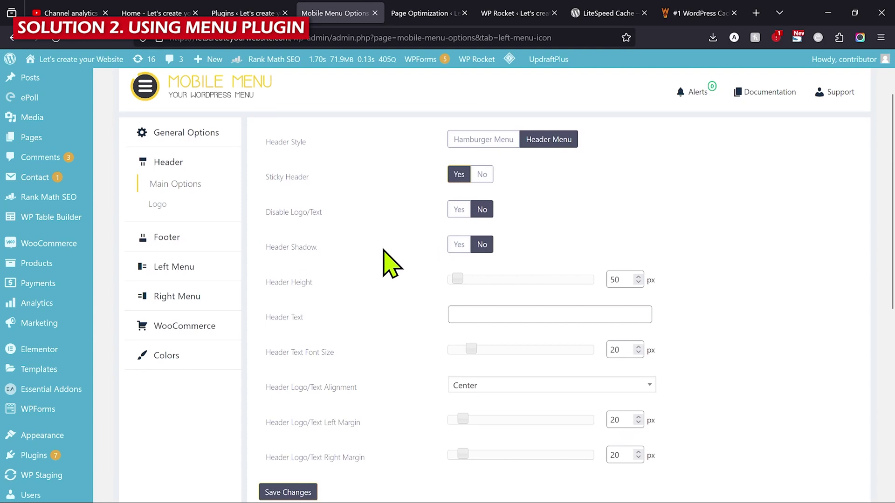
scroll(354, 210, down, 1)
scroll(423, 301, down, 3)
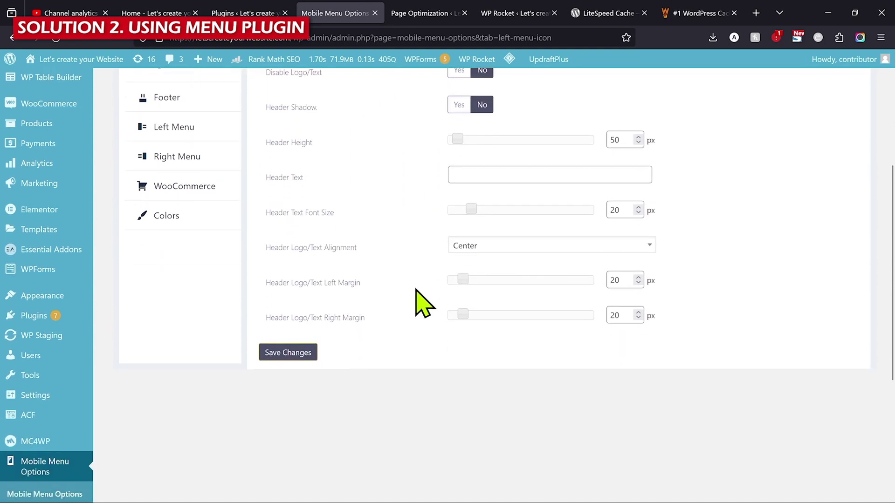
scroll(421, 300, up, 3)
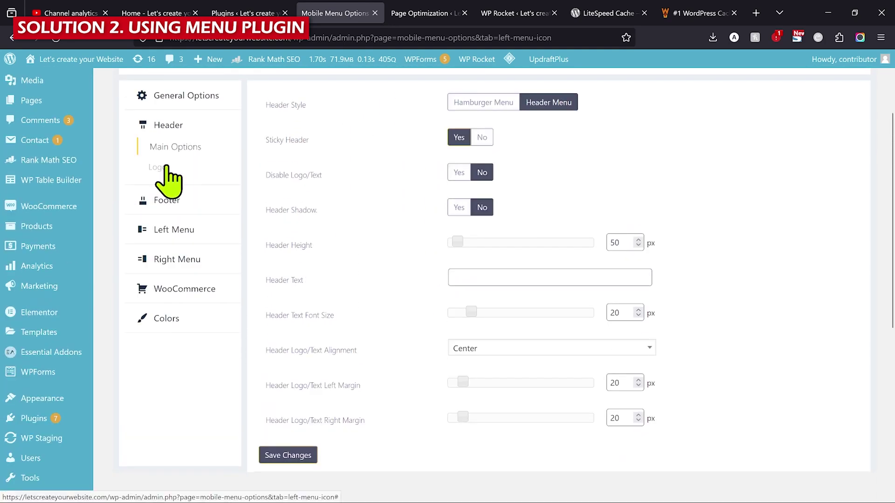
click(161, 166)
click(447, 489)
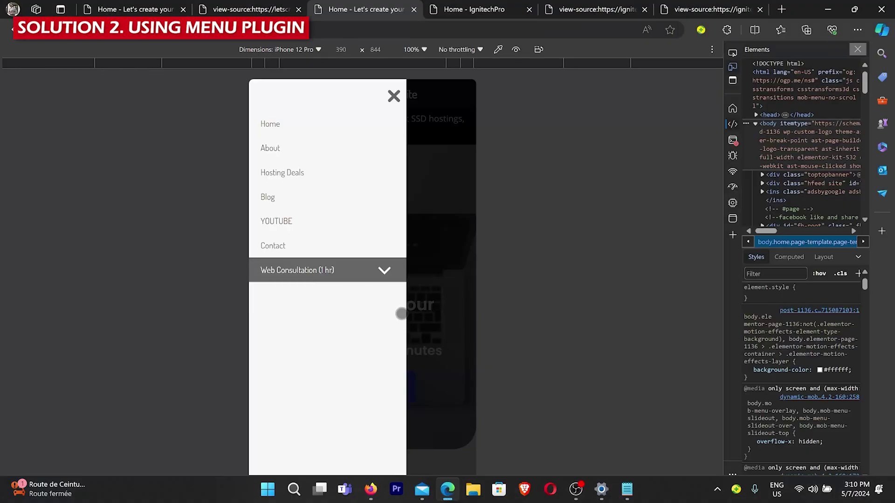
click(392, 96)
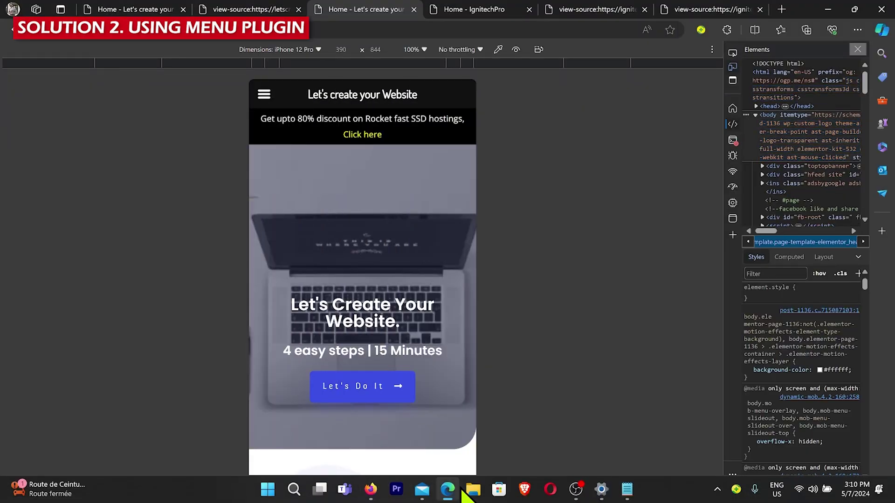
- Switch back to Firefox and set the mobile header's Site Logo type to Image
click(371, 490)
scroll(467, 196, up, 3)
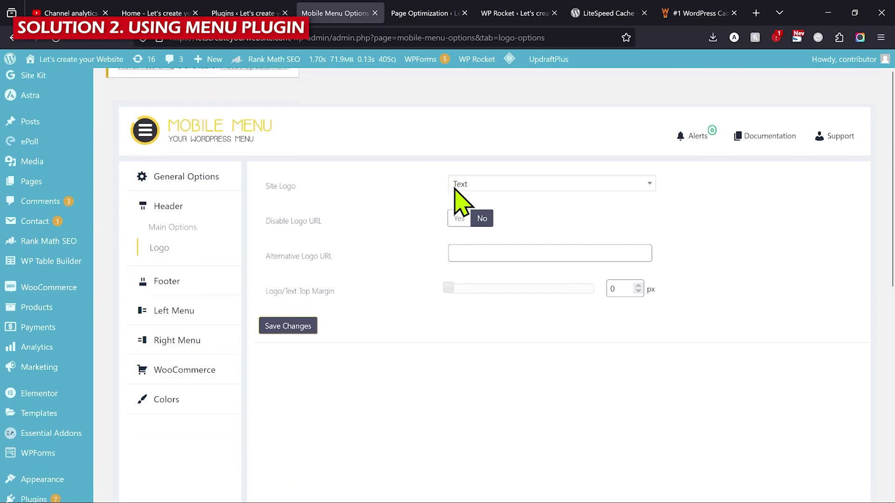
click(546, 192)
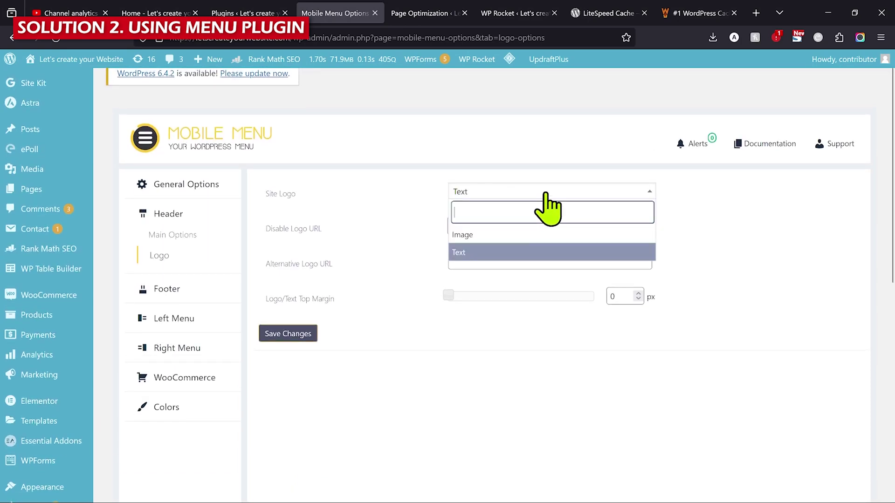
click(511, 235)
- Use cropped-logoyt-Copy-1.png from the media library as the mobile header logo and save the changes
click(471, 241)
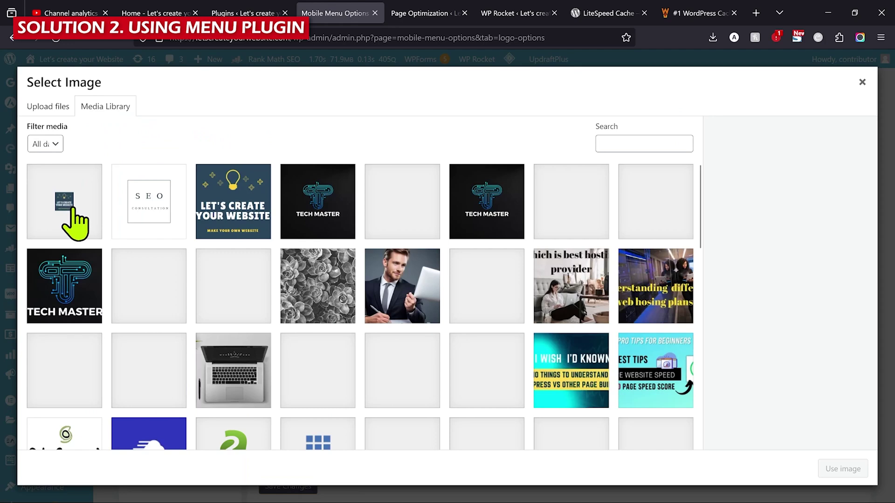
click(233, 209)
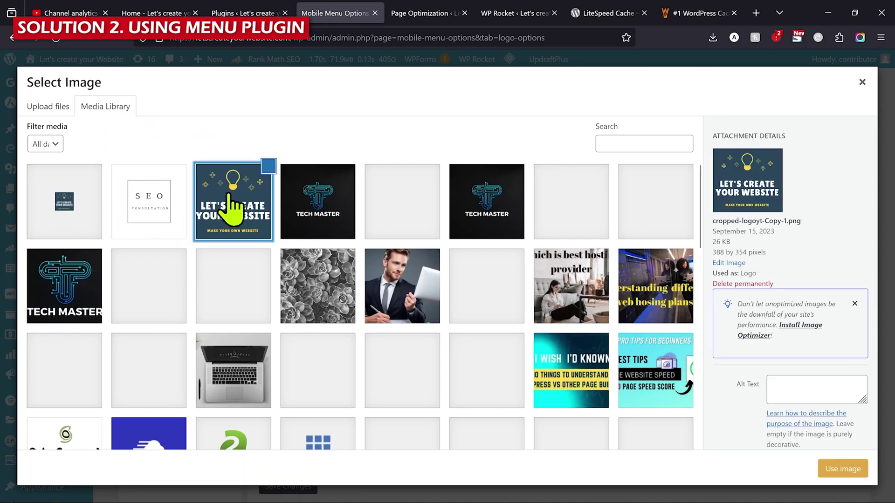
click(839, 470)
scroll(466, 327, down, 1)
click(283, 431)
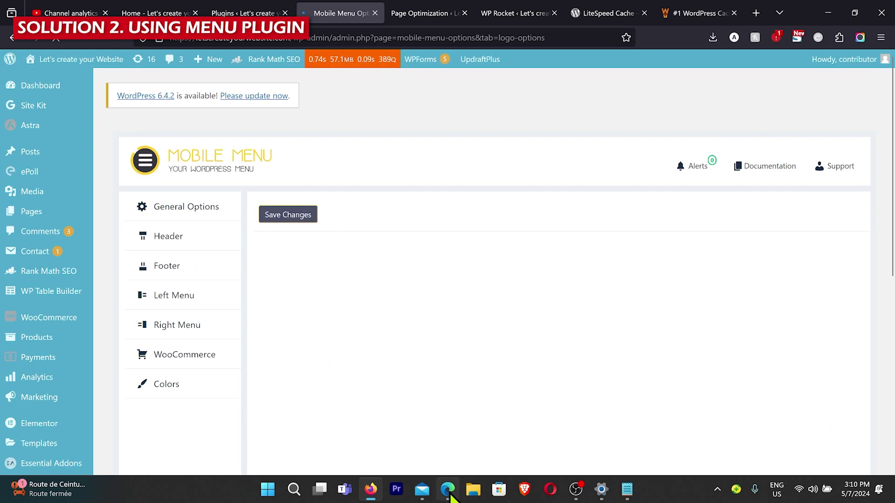
- Switch to Edge and check the logo in the mobile header of the phone preview
click(448, 497)
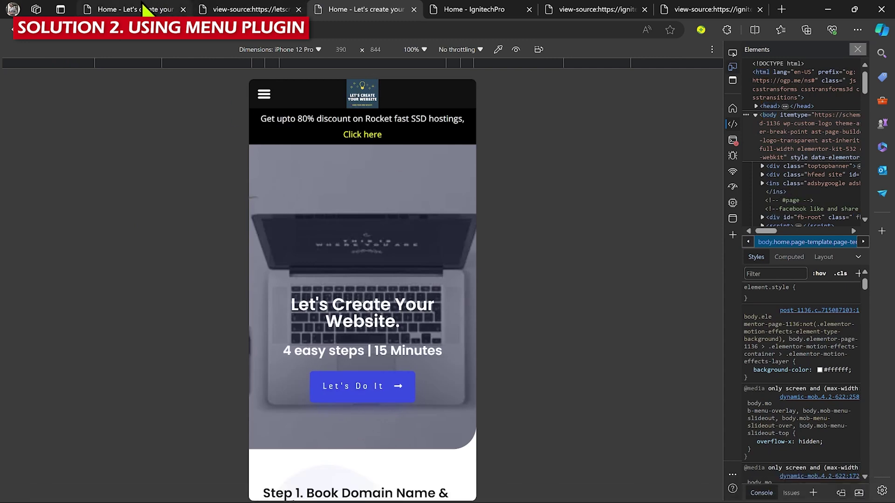
mouse_move(144, 9)
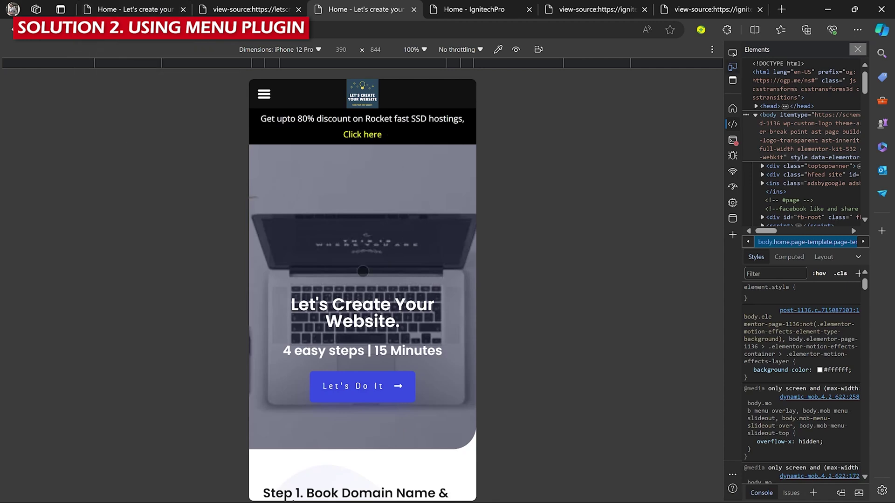